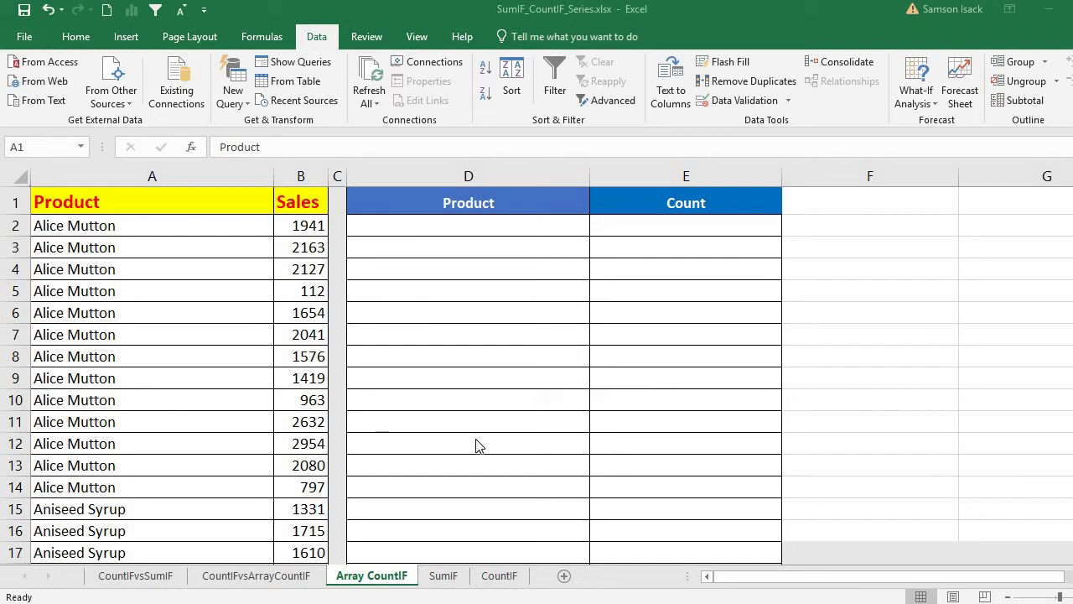
- Examine the Product and Sales data in columns A and B and the empty Product and Count table beside it
{"action": "left_click", "coordinate": [205, 173]}
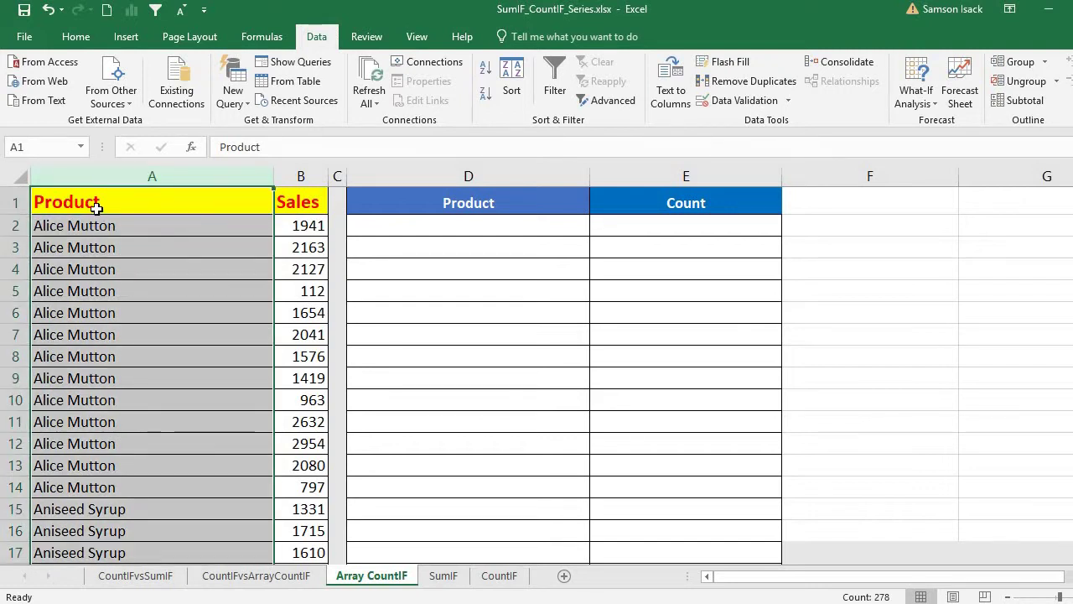
{"action": "left_click", "coordinate": [297, 175]}
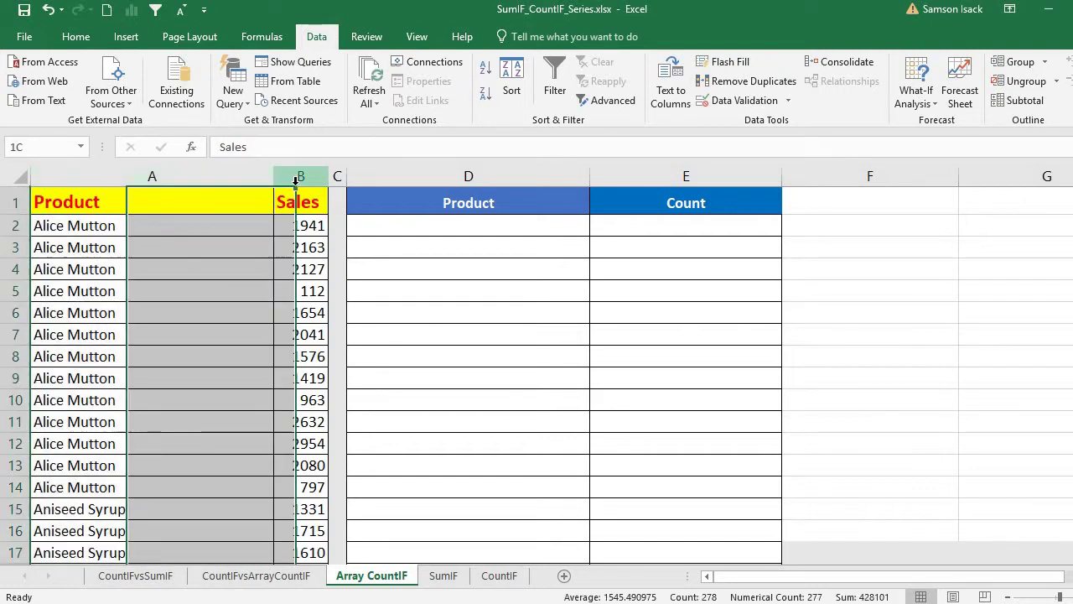
{"action": "left_click", "coordinate": [227, 200]}
{"action": "left_click", "coordinate": [232, 175]}
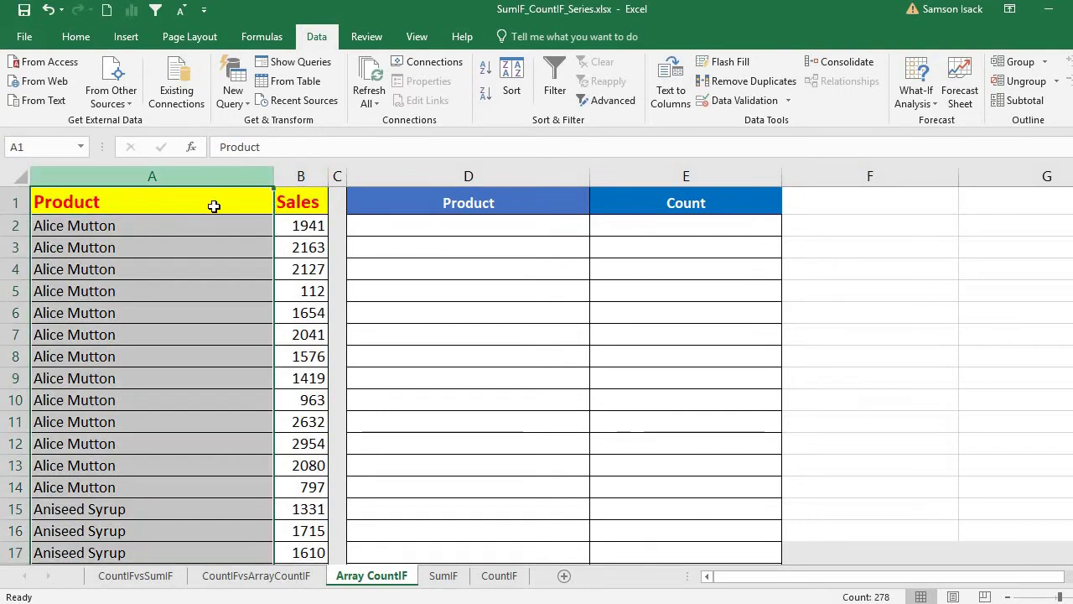
{"action": "left_click_drag", "start_coordinate": [182, 229], "coordinate": [177, 421]}
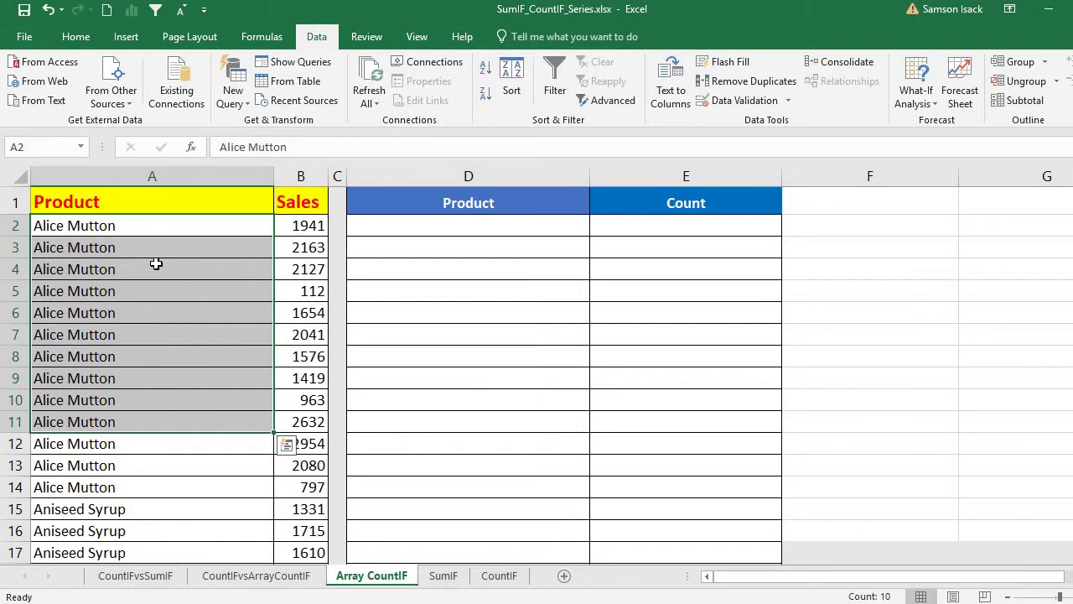
{"action": "left_click", "coordinate": [179, 492]}
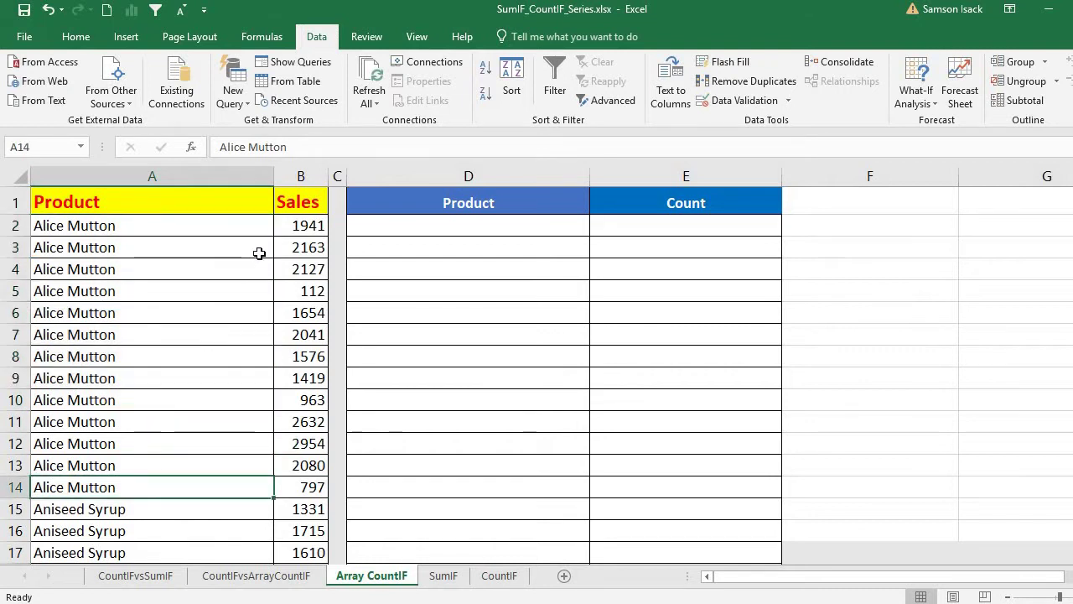
{"action": "left_click", "coordinate": [299, 226]}
{"action": "left_click", "coordinate": [521, 217]}
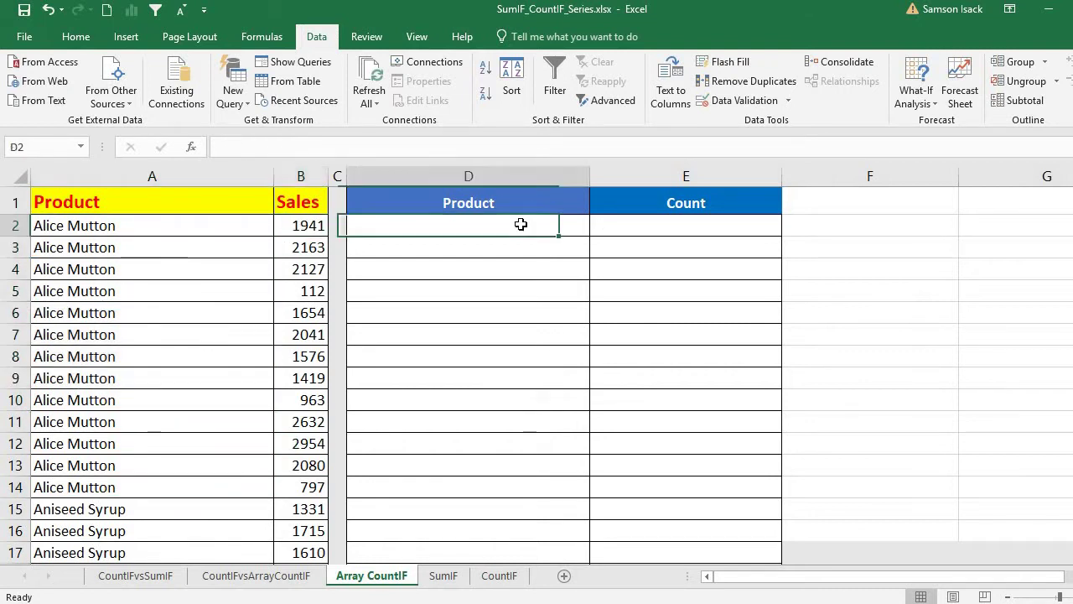
{"action": "left_click", "coordinate": [520, 170]}
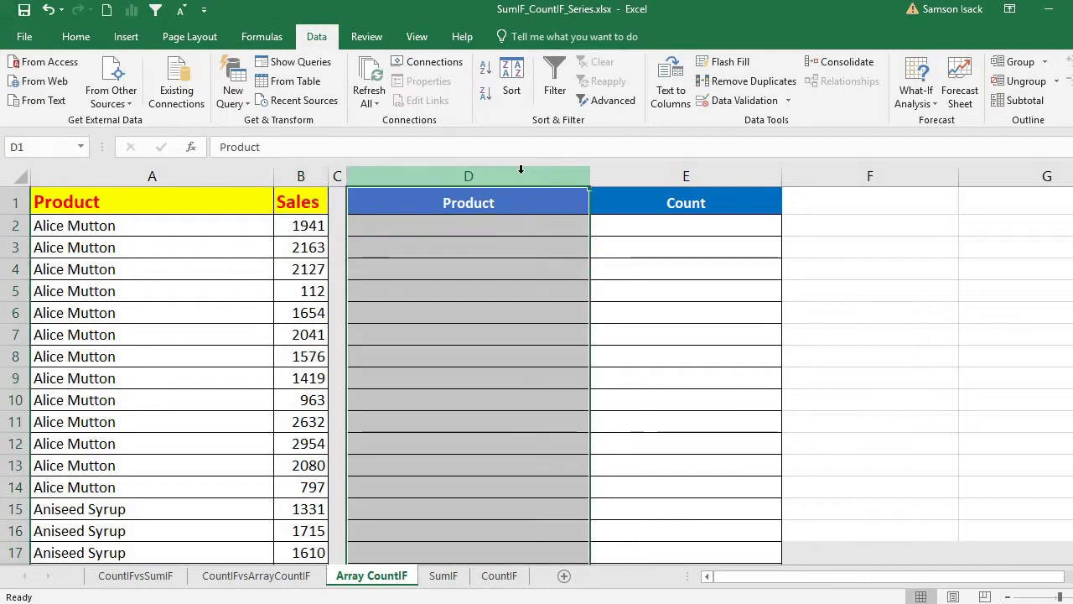
{"action": "left_click", "coordinate": [220, 226]}
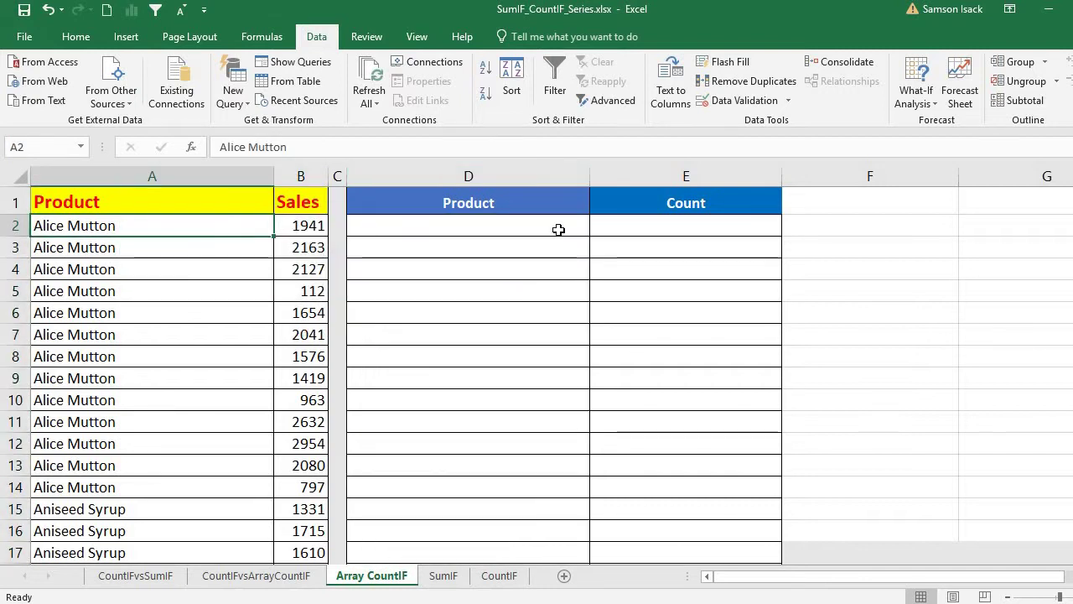
{"action": "left_click", "coordinate": [644, 224]}
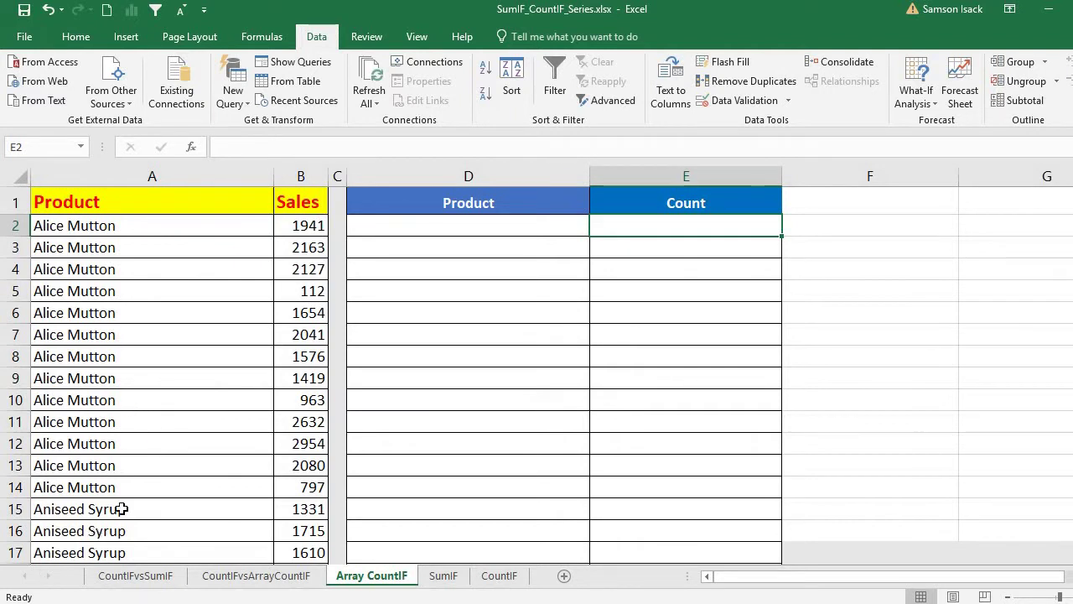
- Check how far the product data extends down column A and review the blank Product and Count cells in columns D and E
{"action": "left_click", "coordinate": [431, 225]}
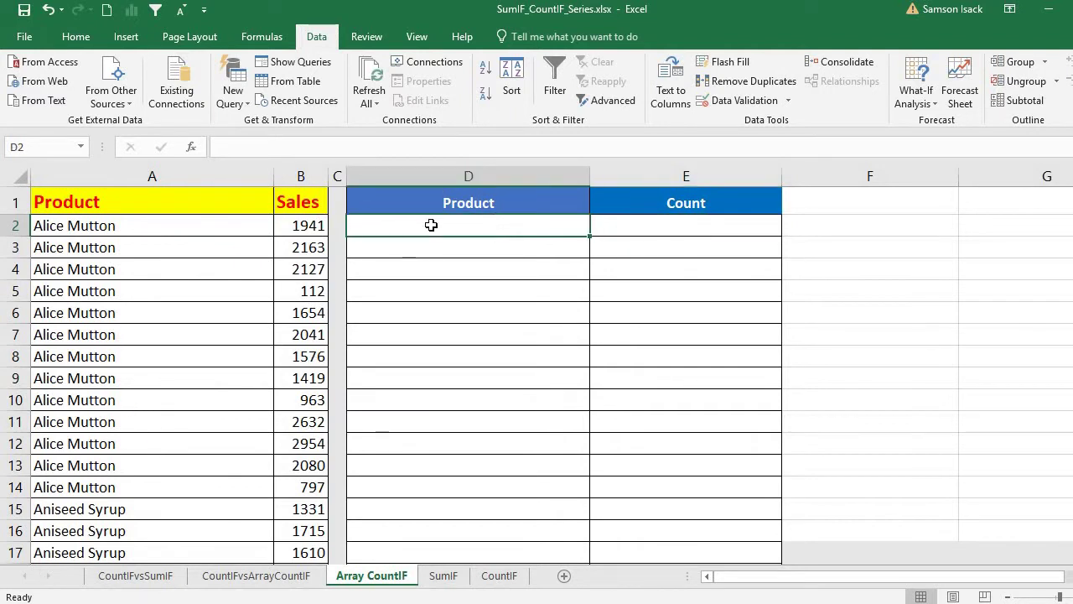
{"action": "scroll", "coordinate": [85, 540], "scroll_direction": "down", "scroll_amount": 20}
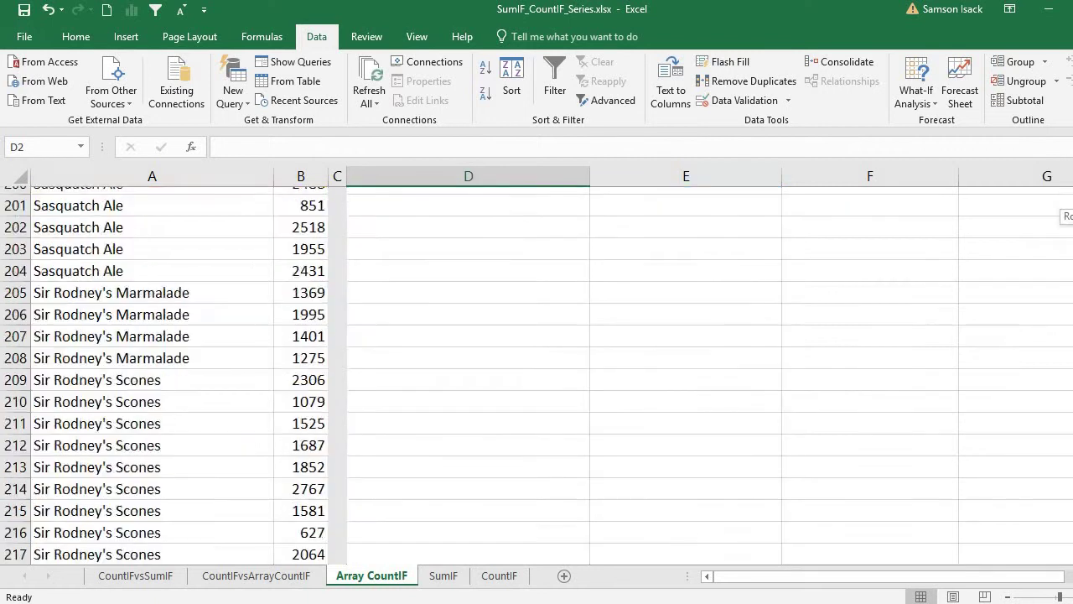
{"action": "left_click", "coordinate": [81, 549]}
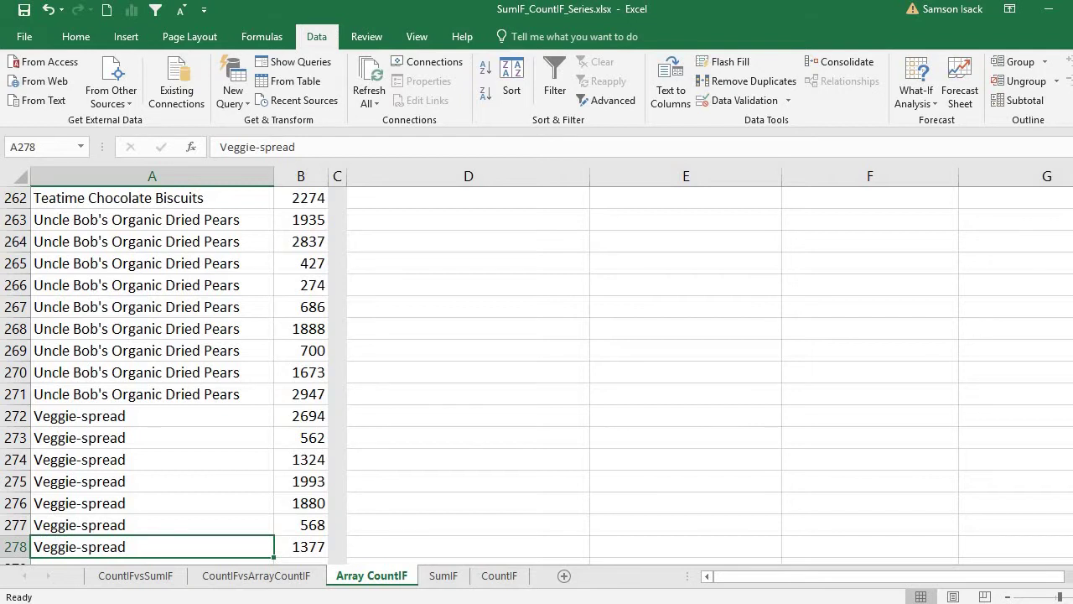
{"action": "scroll", "coordinate": [168, 377], "scroll_direction": "up", "scroll_amount": 20}
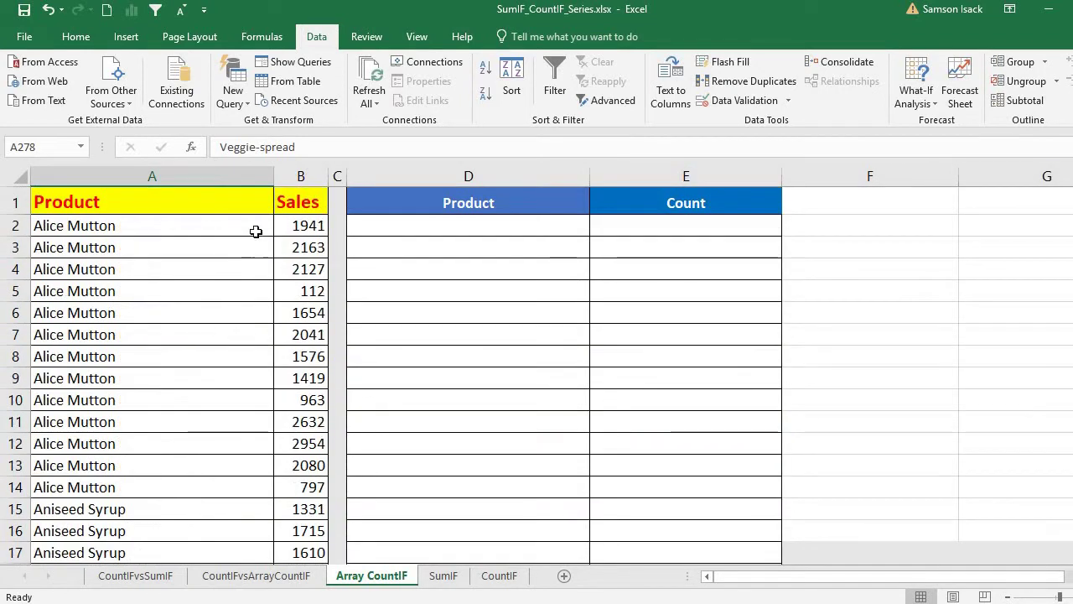
{"action": "left_click", "coordinate": [323, 224]}
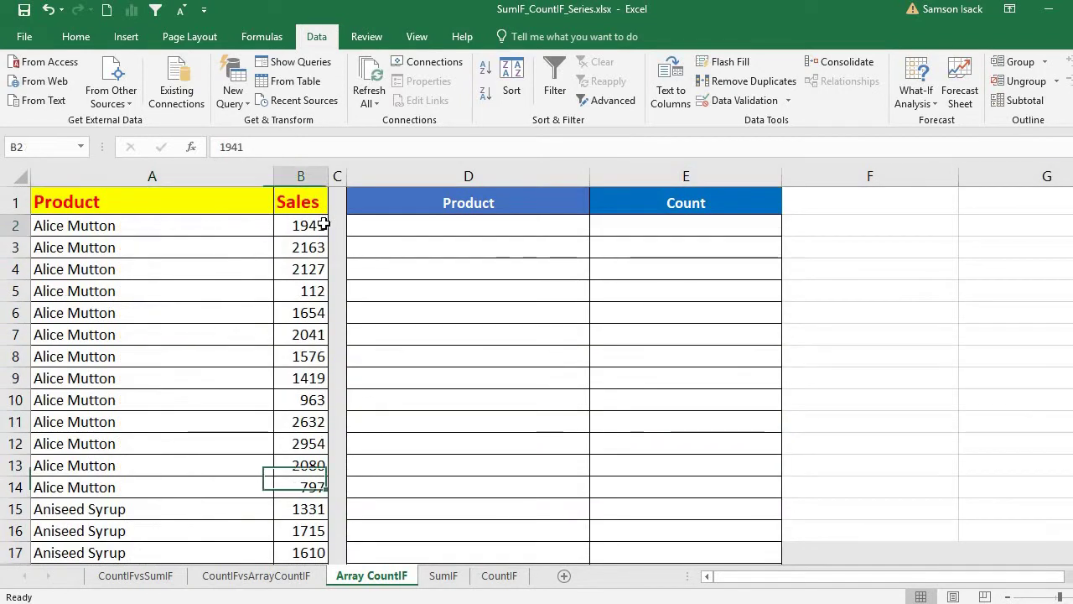
{"action": "left_click", "coordinate": [491, 222]}
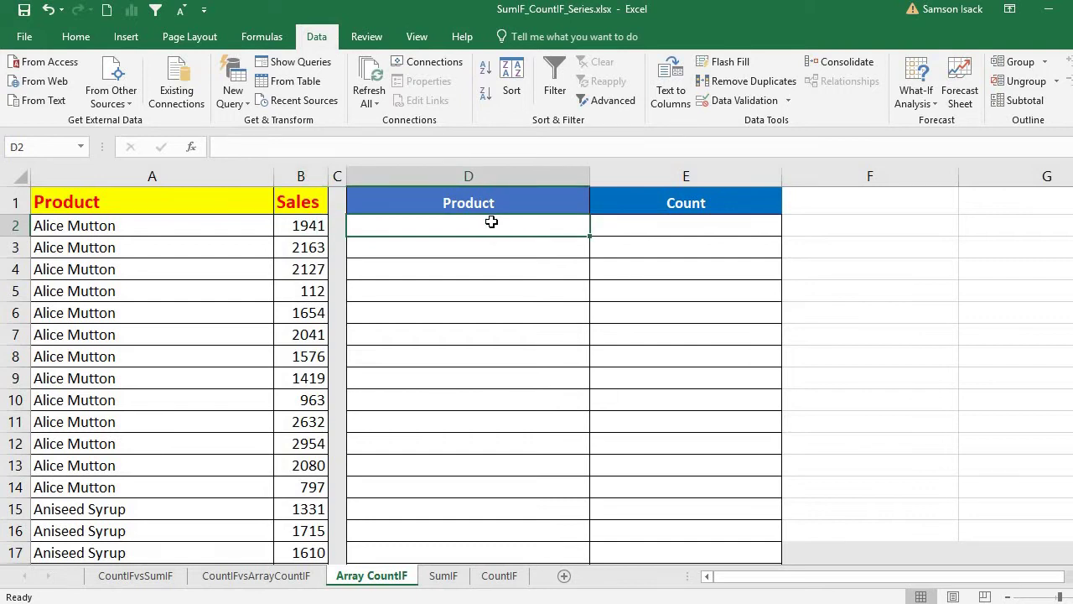
{"action": "left_click_drag", "start_coordinate": [493, 230], "coordinate": [493, 526]}
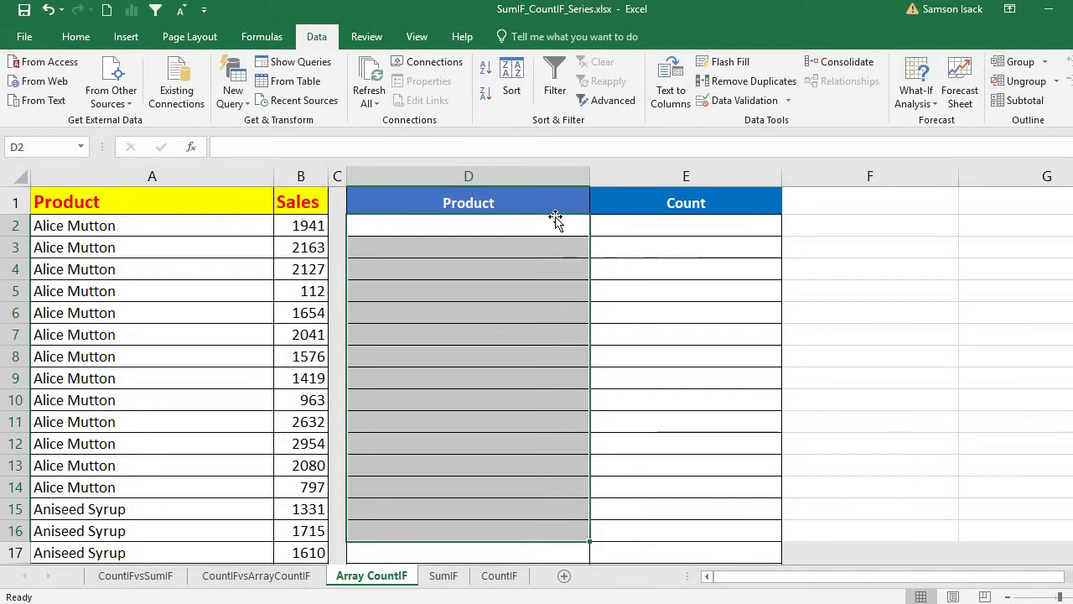
{"action": "left_click_drag", "start_coordinate": [530, 224], "coordinate": [521, 499]}
{"action": "left_click", "coordinate": [655, 225]}
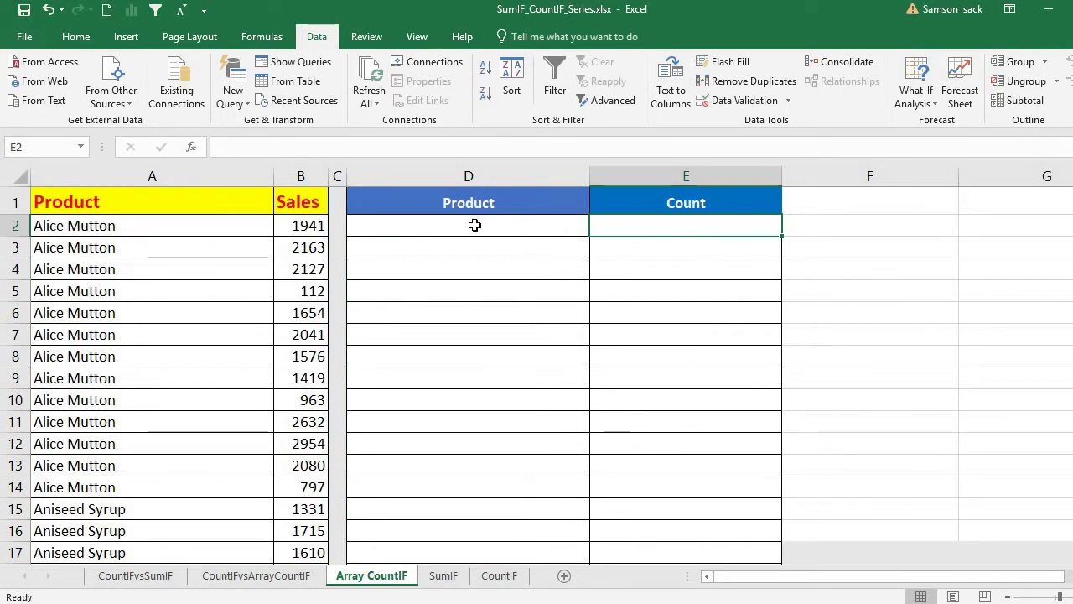
- Copy the whole Product column A and paste it as values only into column D, starting at D1
{"action": "left_click", "coordinate": [206, 176]}
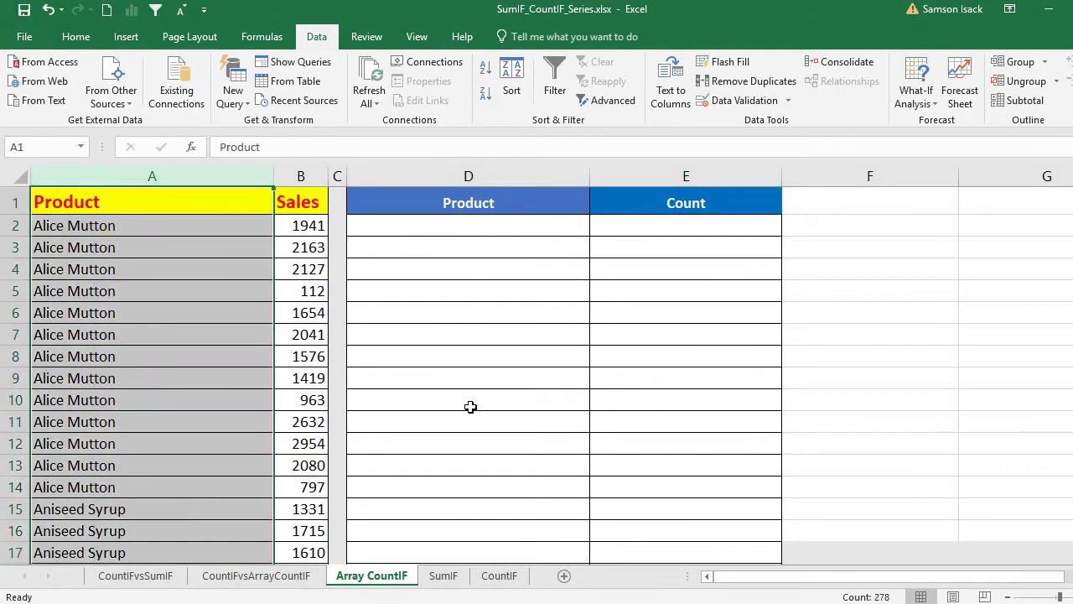
{"action": "right_click", "coordinate": [210, 321]}
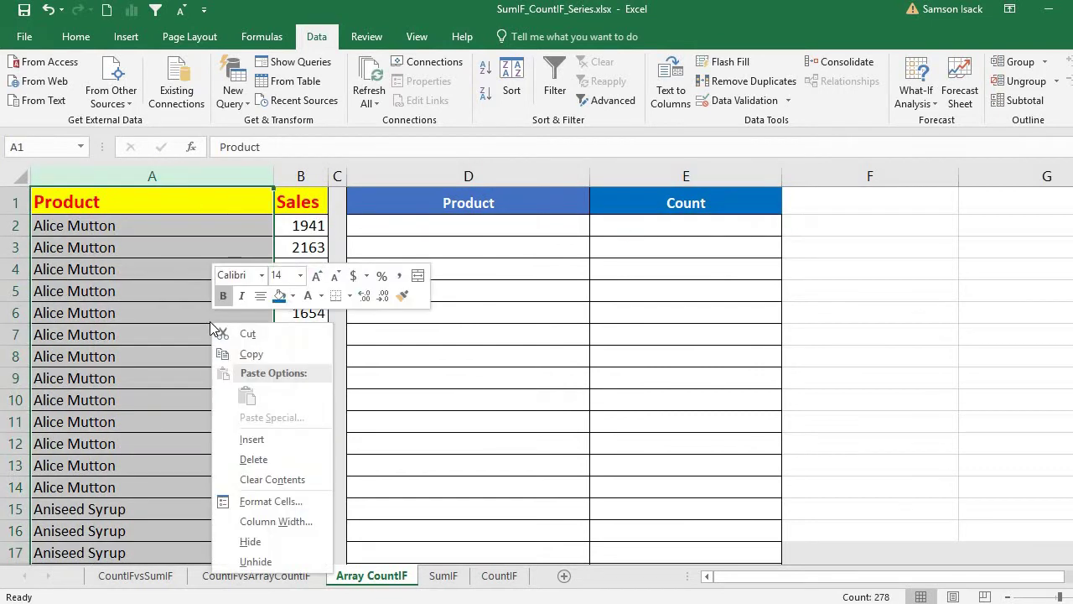
{"action": "left_click", "coordinate": [280, 353]}
{"action": "left_click", "coordinate": [440, 203]}
{"action": "right_click", "coordinate": [440, 203]}
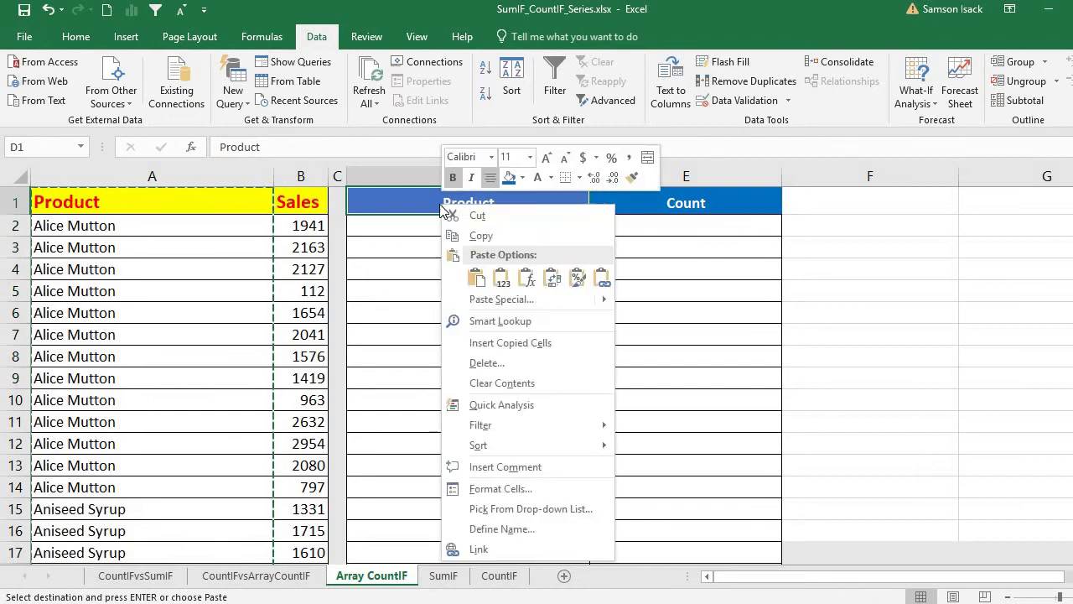
{"action": "left_click", "coordinate": [501, 280]}
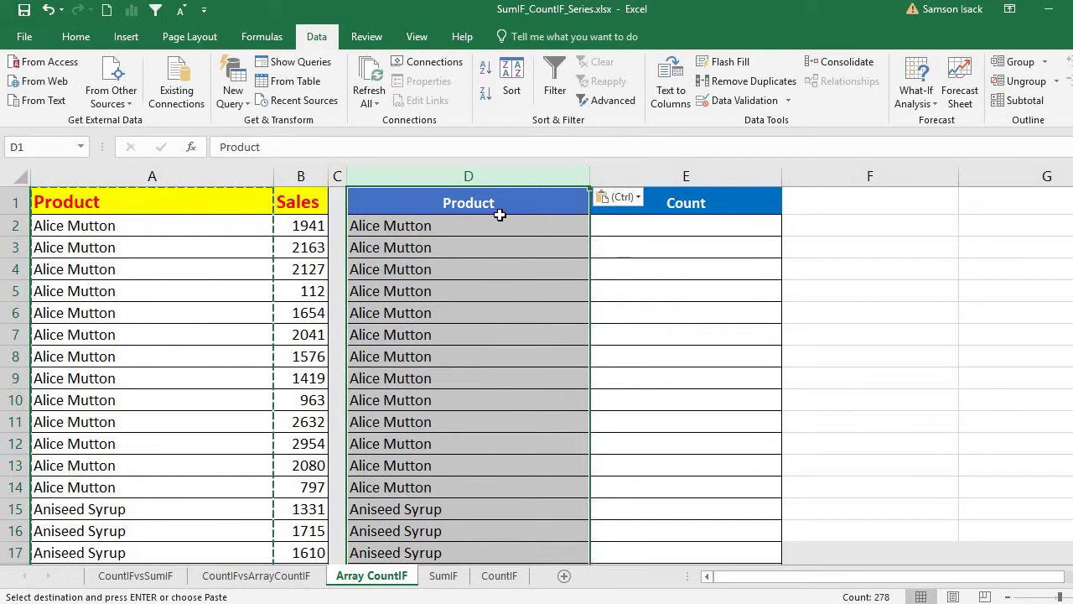
- Remove duplicates from column D only, continuing with the current selection and treating the first row as a header
{"action": "left_click", "coordinate": [498, 175]}
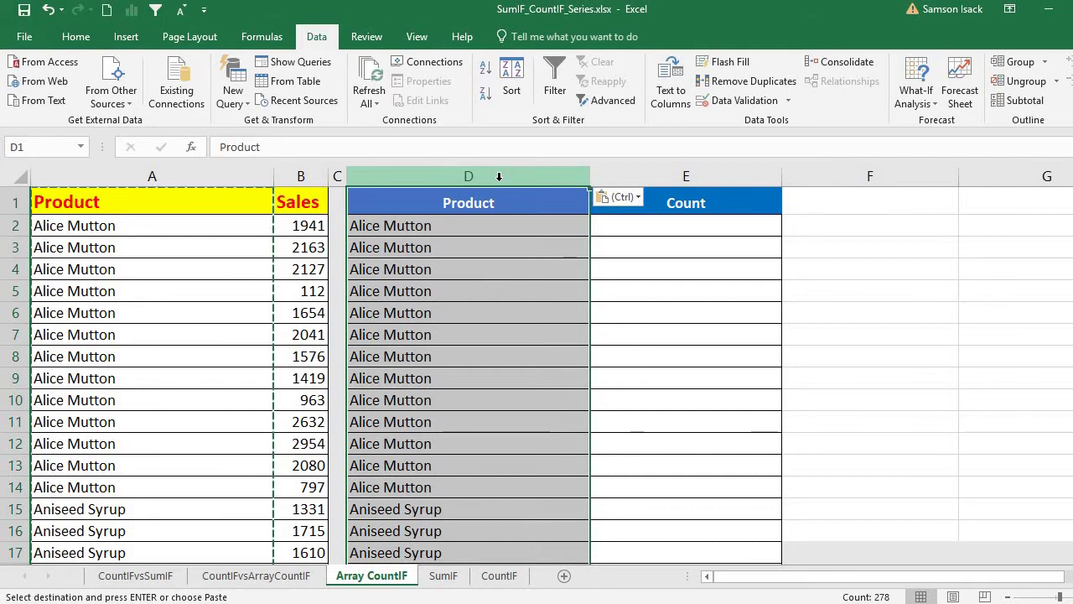
{"action": "left_click", "coordinate": [730, 84]}
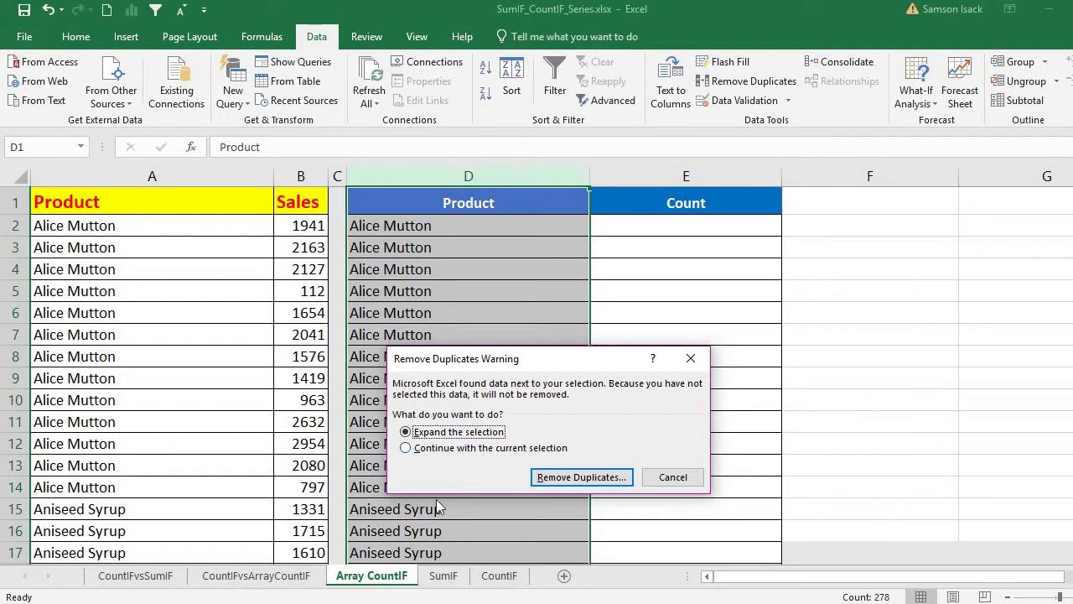
{"action": "left_click", "coordinate": [428, 450]}
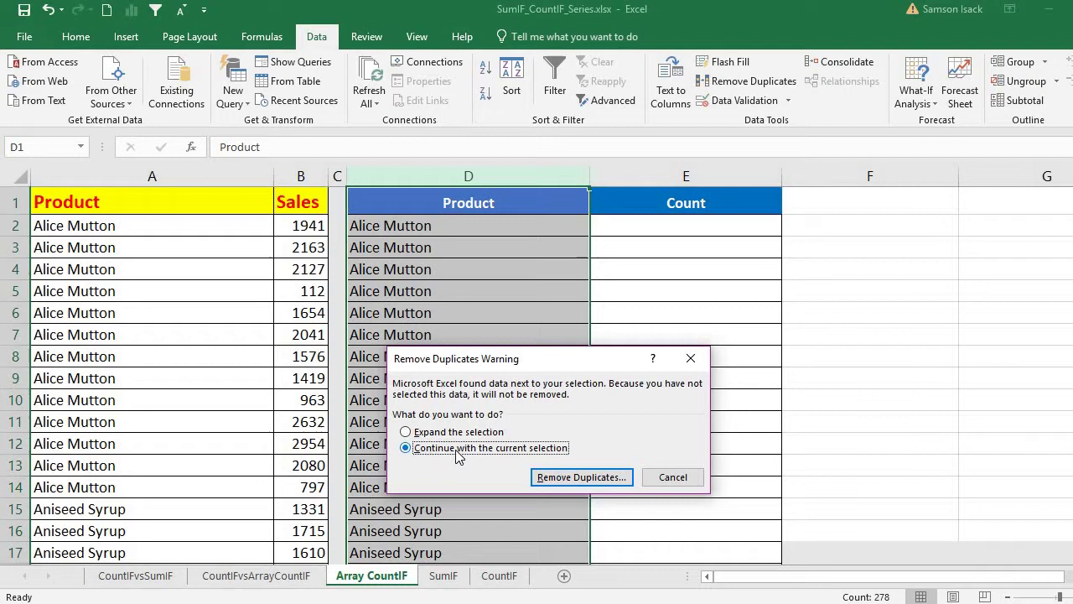
{"action": "left_click", "coordinate": [587, 478]}
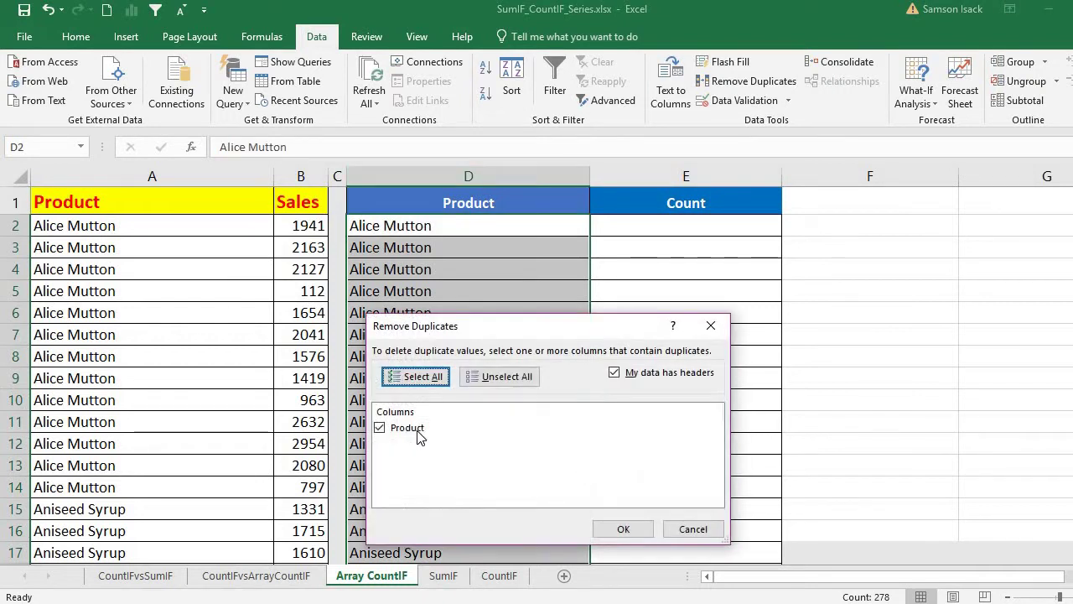
{"action": "left_click", "coordinate": [629, 380]}
{"action": "left_click", "coordinate": [629, 381]}
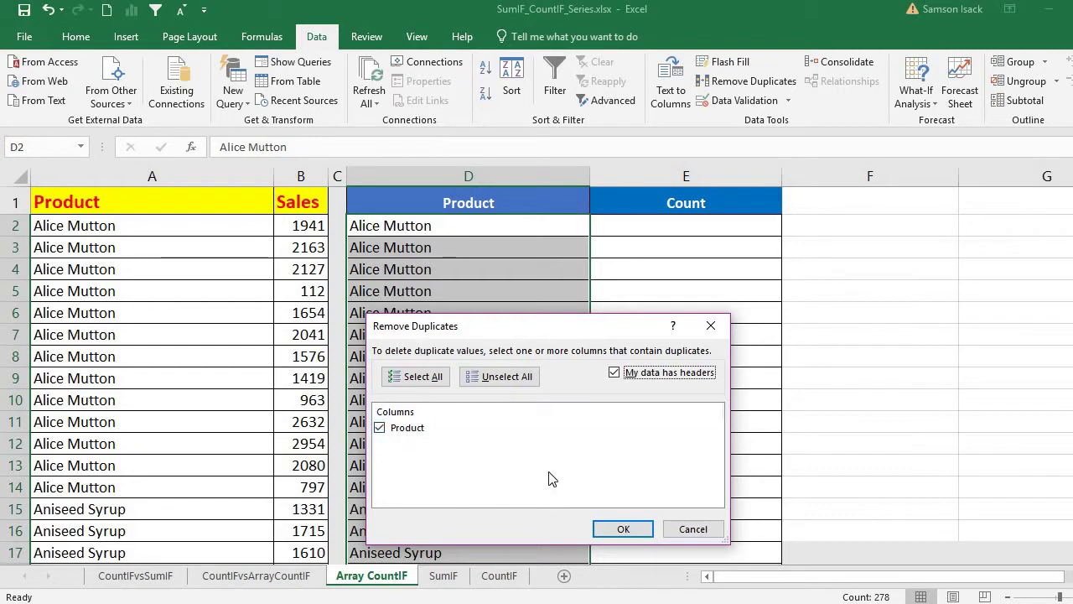
{"action": "left_click", "coordinate": [636, 518]}
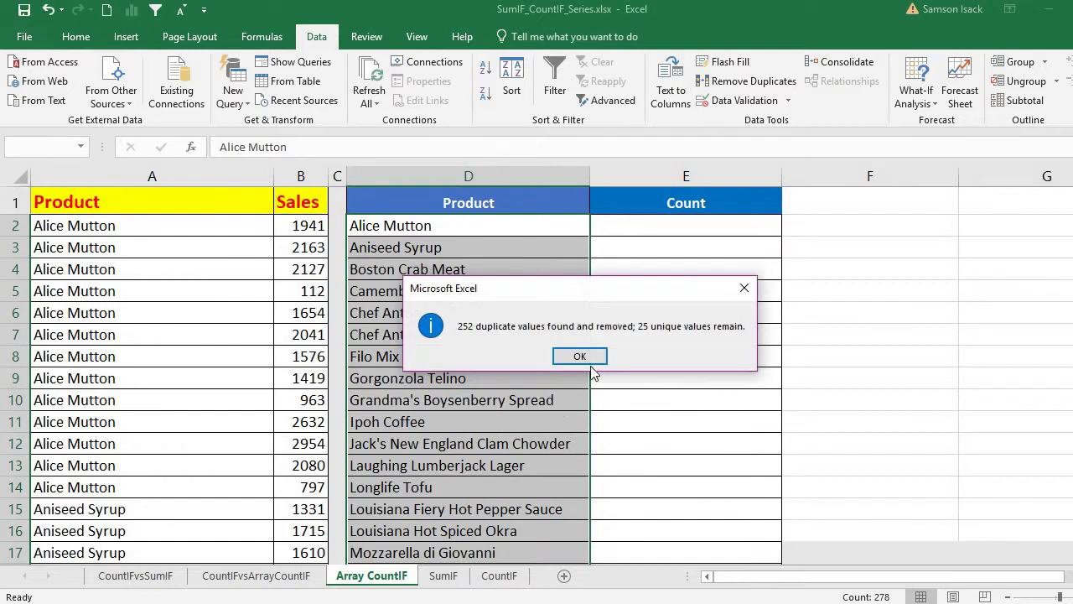
{"action": "left_click", "coordinate": [594, 359]}
- Review the unique product list in column D from its first entry to its last
{"action": "left_click", "coordinate": [427, 223]}
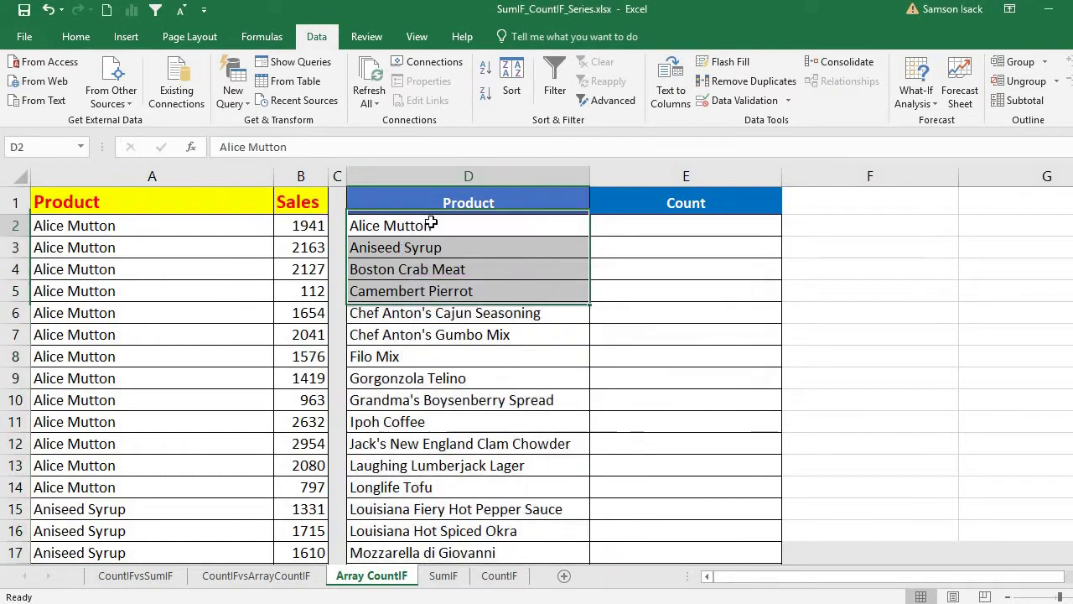
{"action": "scroll", "coordinate": [993, 281], "scroll_direction": "down", "scroll_amount": 20}
{"action": "scroll", "coordinate": [994, 281], "scroll_direction": "up", "scroll_amount": 14}
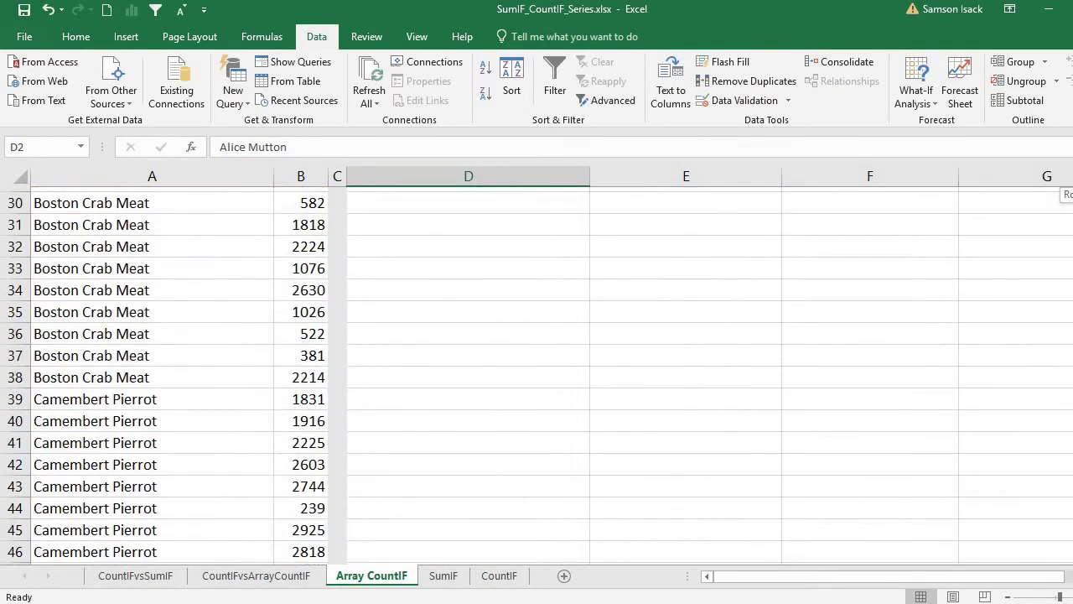
{"action": "left_click", "coordinate": [474, 350]}
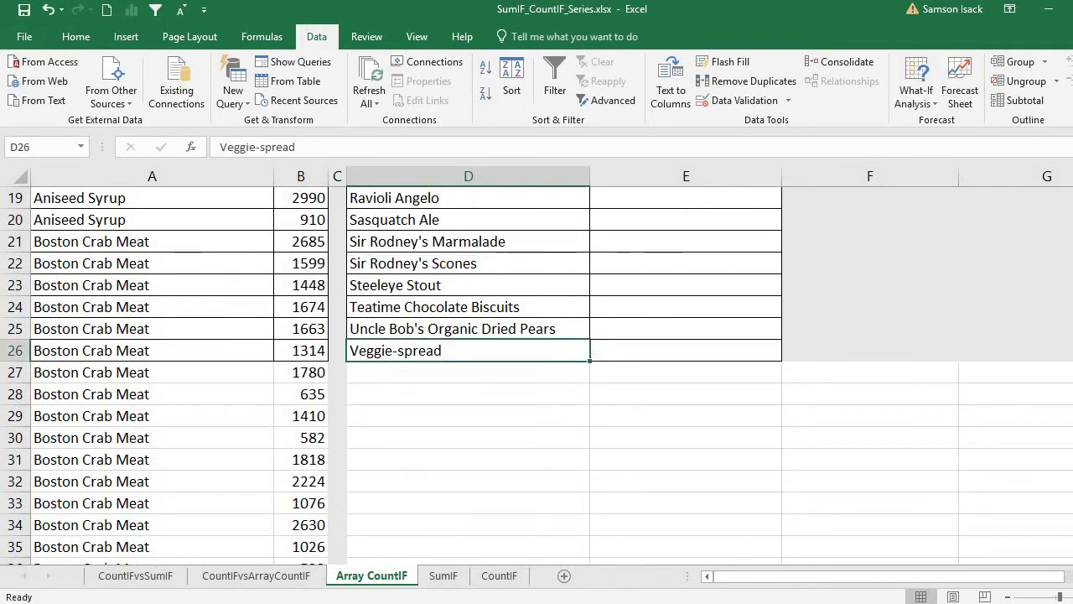
{"action": "scroll", "coordinate": [692, 386], "scroll_direction": "up", "scroll_amount": 6}
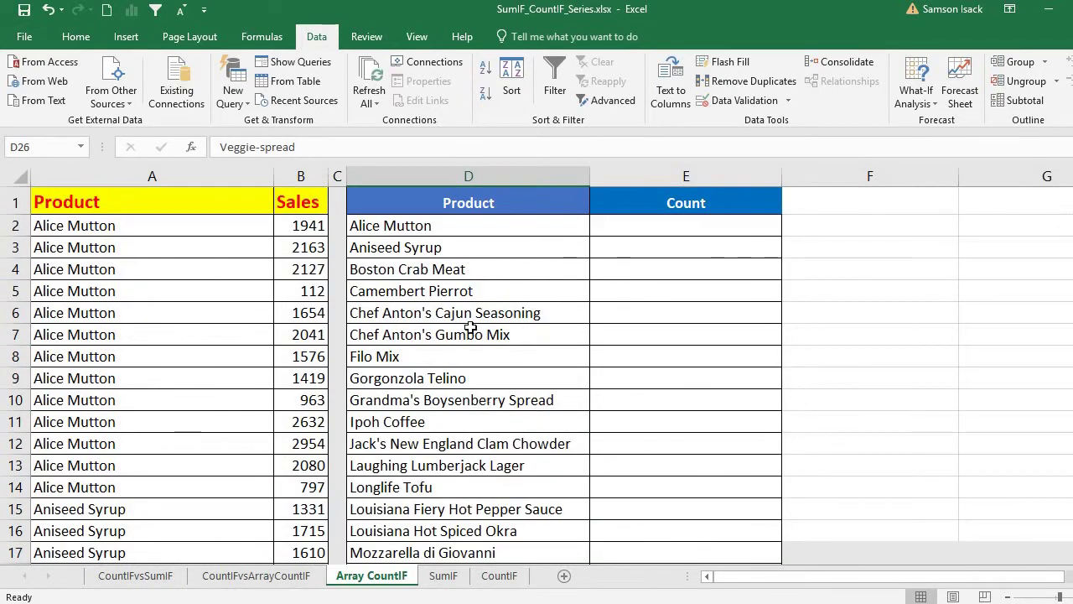
{"action": "left_click", "coordinate": [473, 229]}
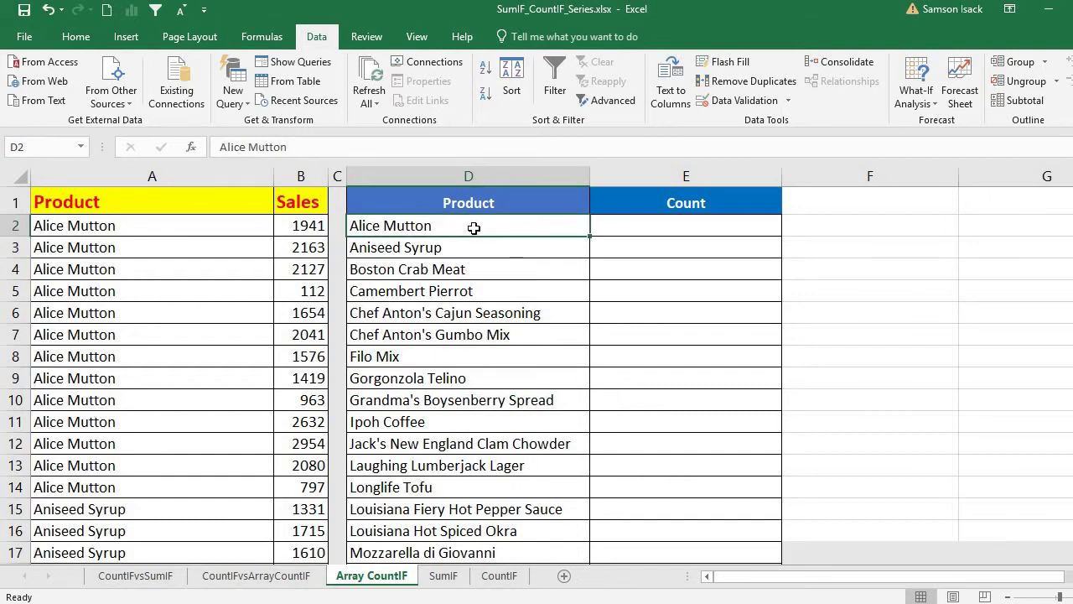
{"action": "left_click", "coordinate": [471, 249]}
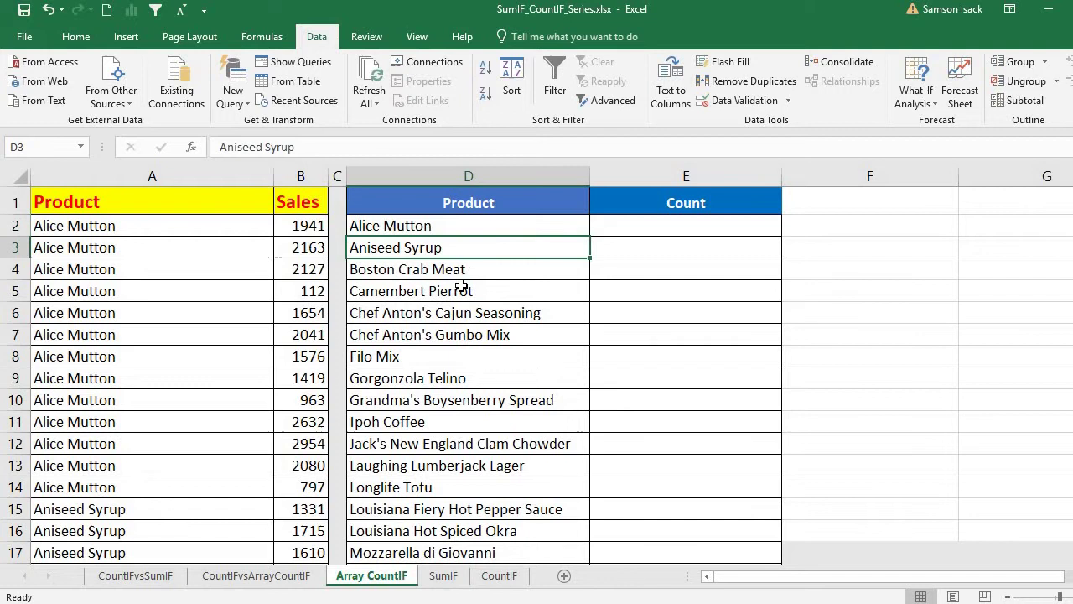
- Enter the formula =COUNTIF(A2:A278,D2) in E2 to count how often the first unique product occurs
{"action": "left_click", "coordinate": [694, 228]}
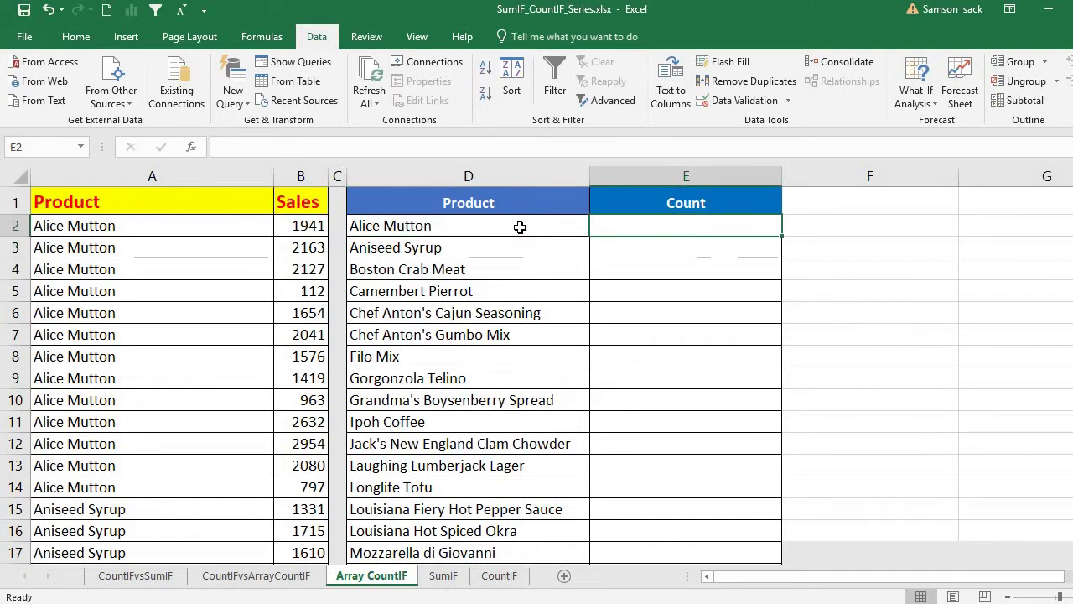
{"action": "double_click", "coordinate": [625, 226]}
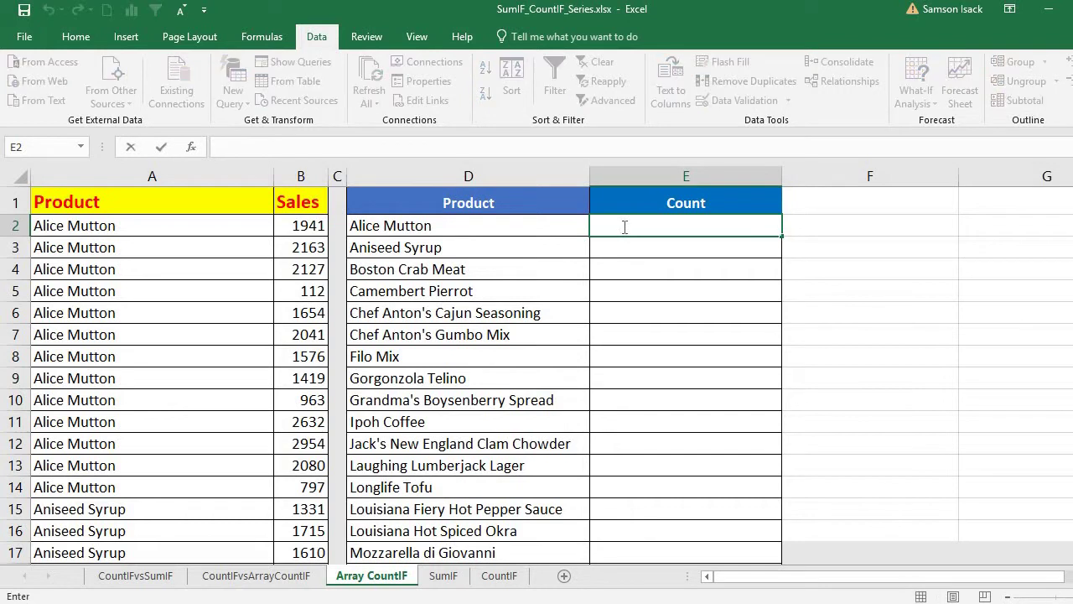
{"action": "left_click", "coordinate": [220, 147]}
{"action": "left_click", "coordinate": [487, 226]}
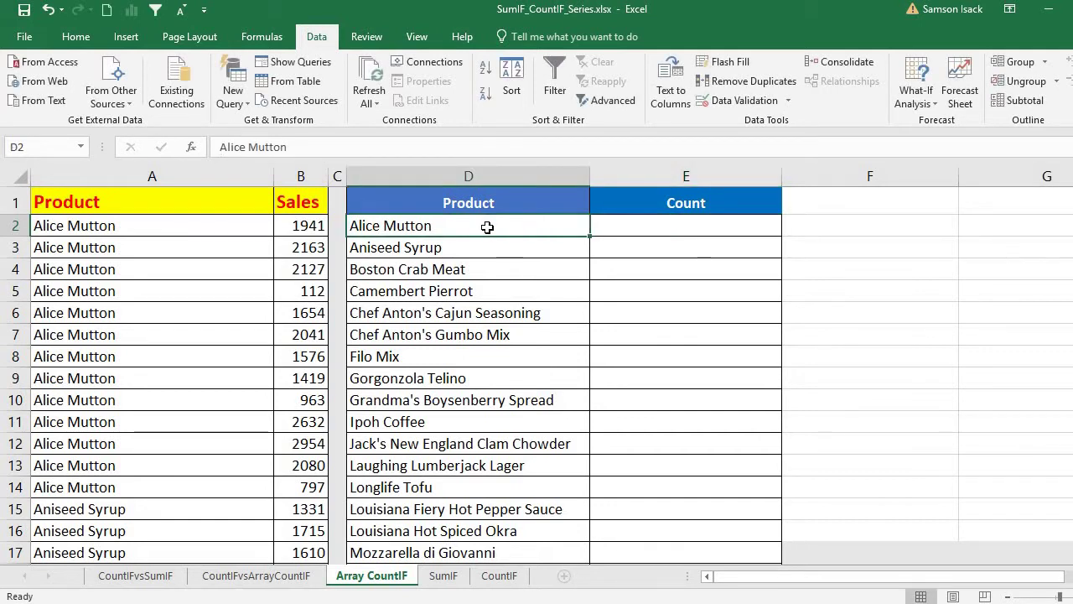
{"action": "left_click", "coordinate": [603, 227]}
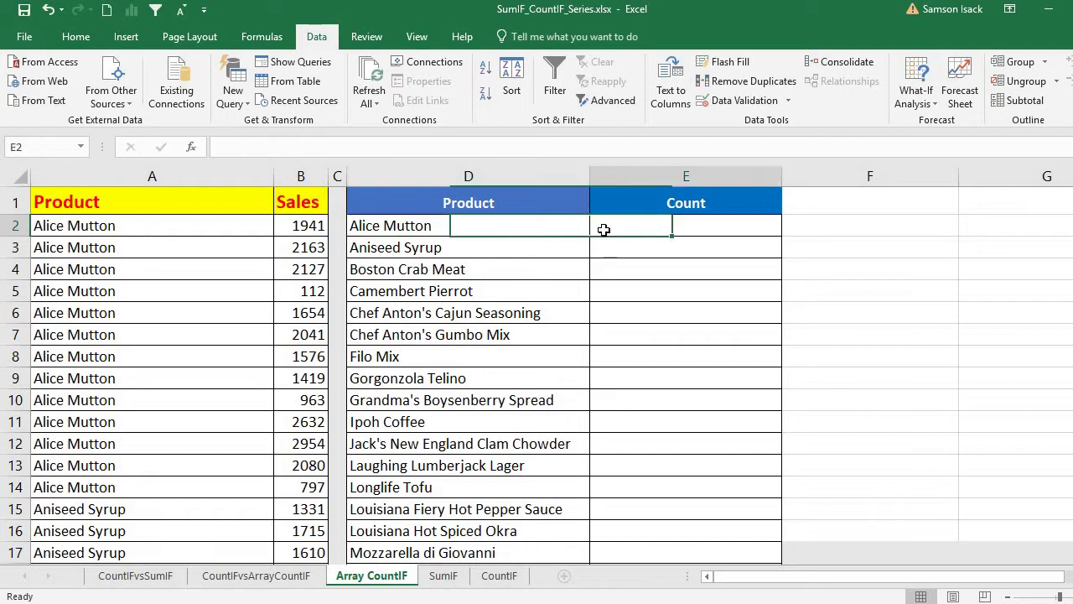
{"action": "type", "text": "=CountIF"}
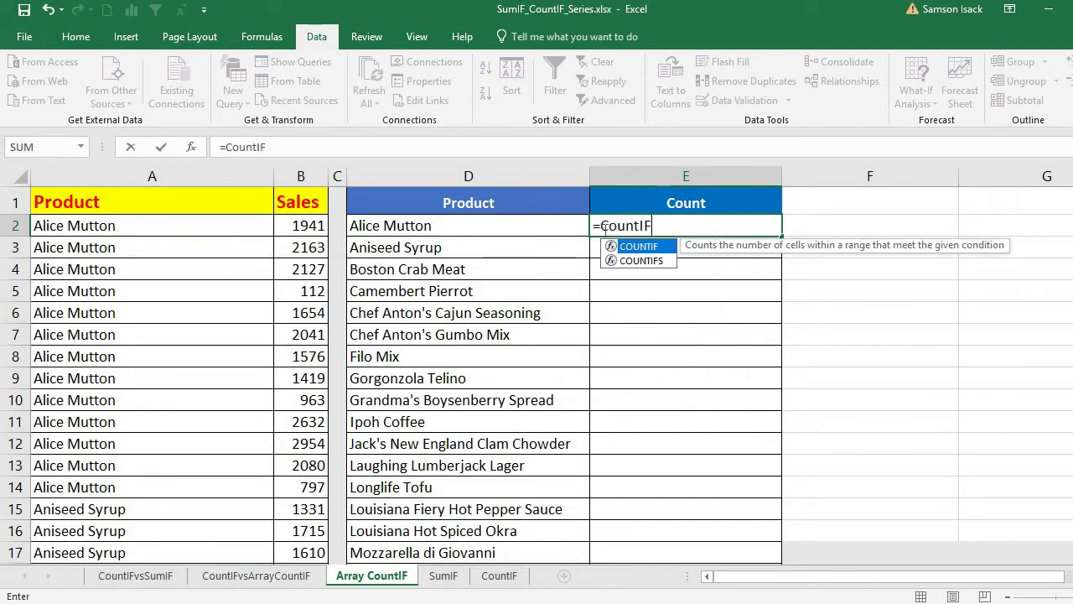
{"action": "type", "text": "("}
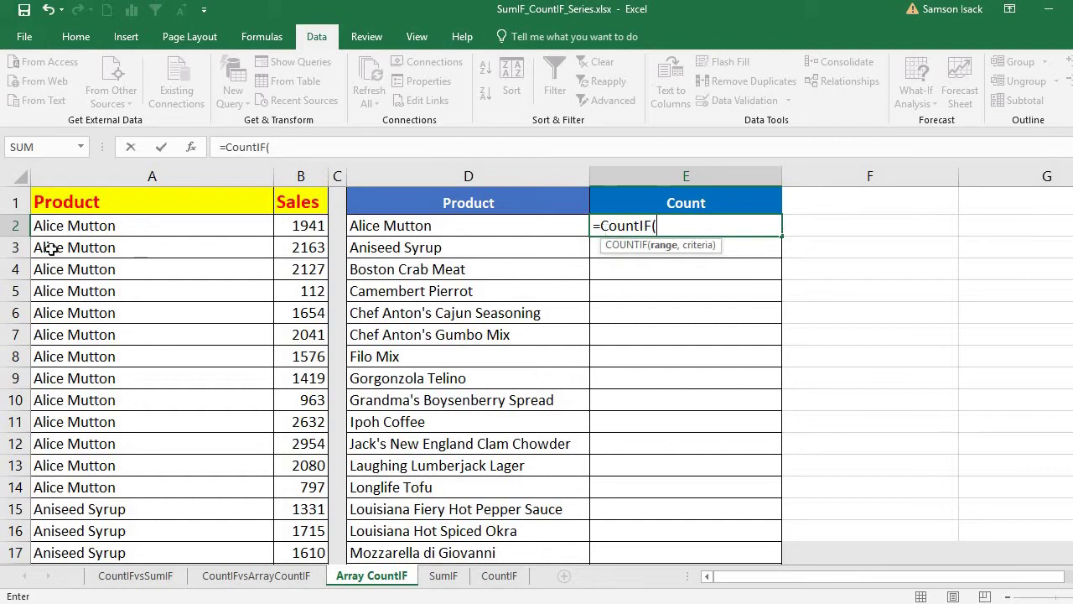
{"action": "left_click_drag", "start_coordinate": [127, 221], "coordinate": [277, 558]}
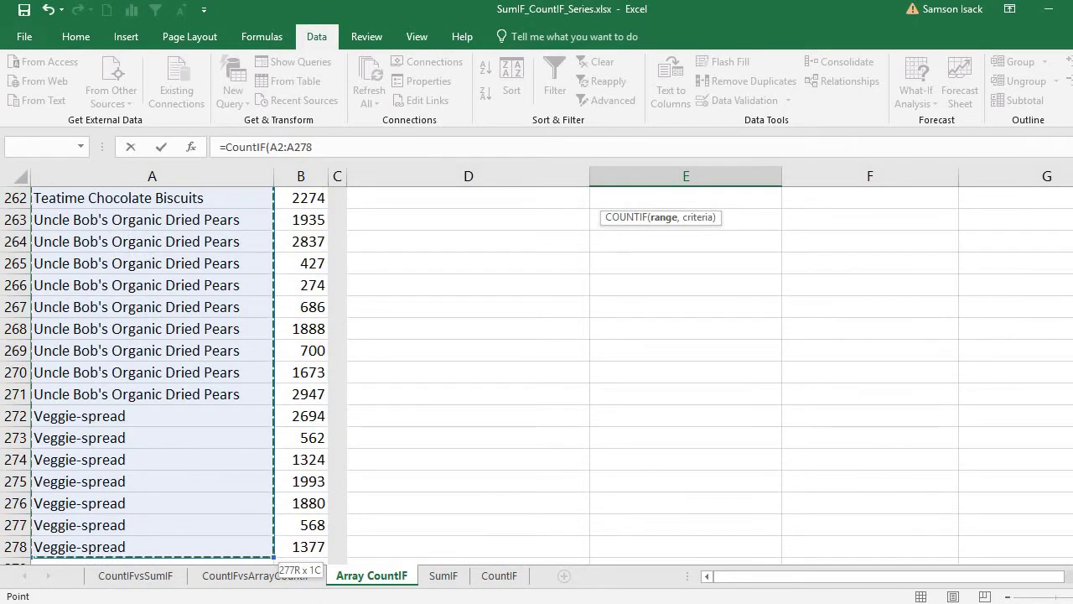
{"action": "scroll", "coordinate": [503, 378], "scroll_direction": "up", "scroll_amount": 20}
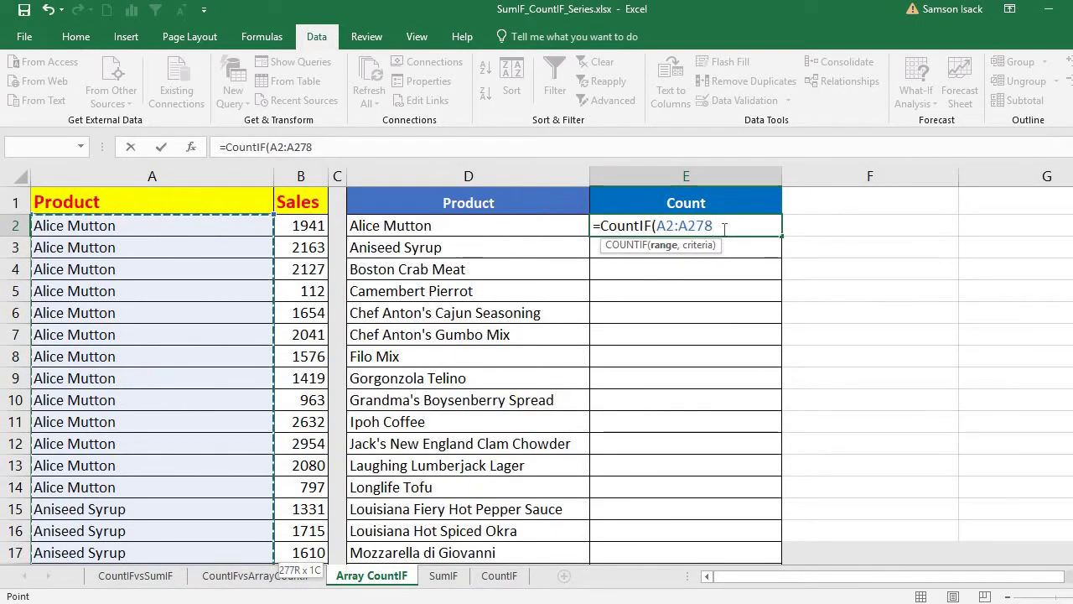
{"action": "type", "text": ","}
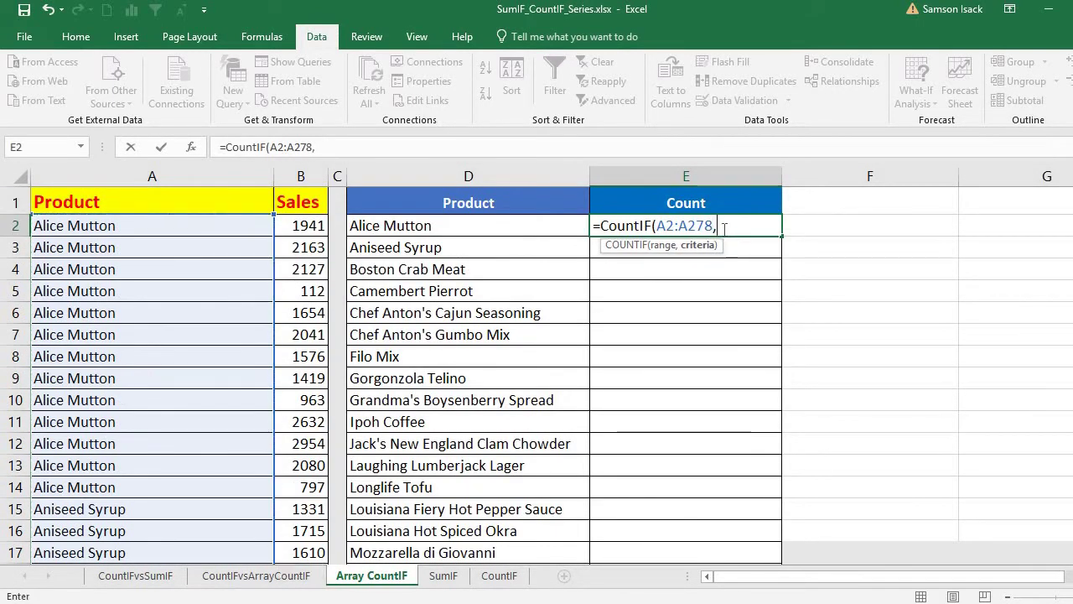
{"action": "left_click", "coordinate": [447, 227]}
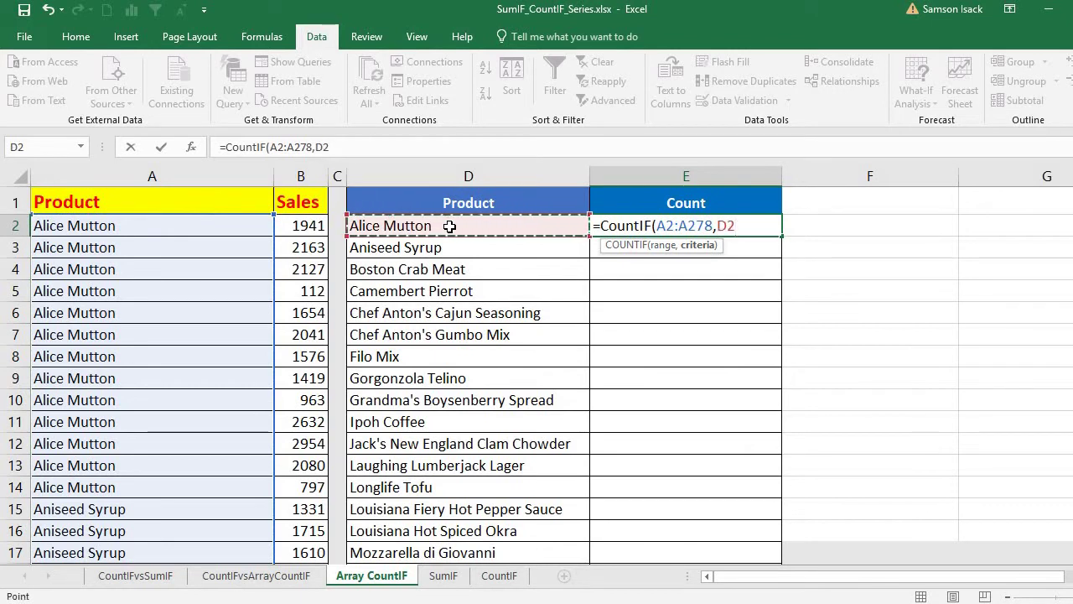
{"action": "type", "text": ")"}
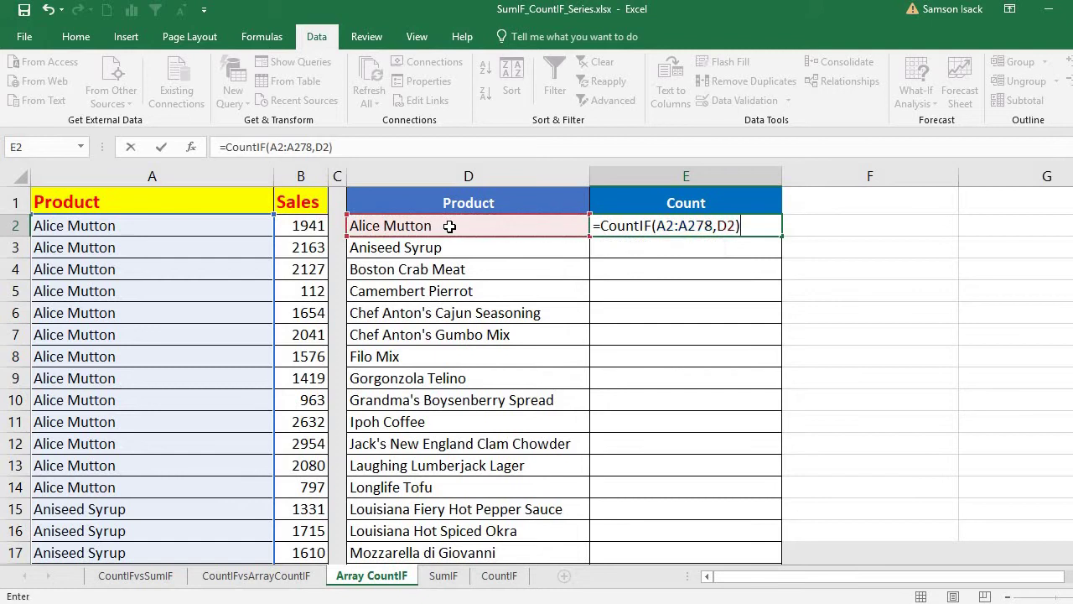
{"action": "key", "text": "Return"}
- Verify the Alice Mutton count in E2 by selecting its entries A2:A14 in the source data
{"action": "left_click", "coordinate": [669, 228]}
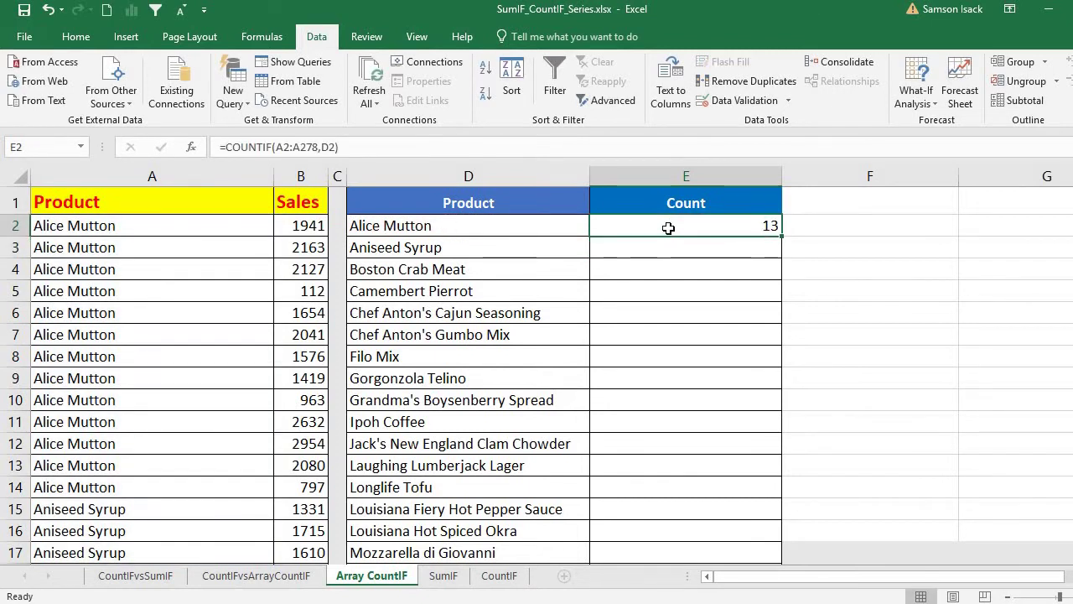
{"action": "left_click", "coordinate": [516, 227]}
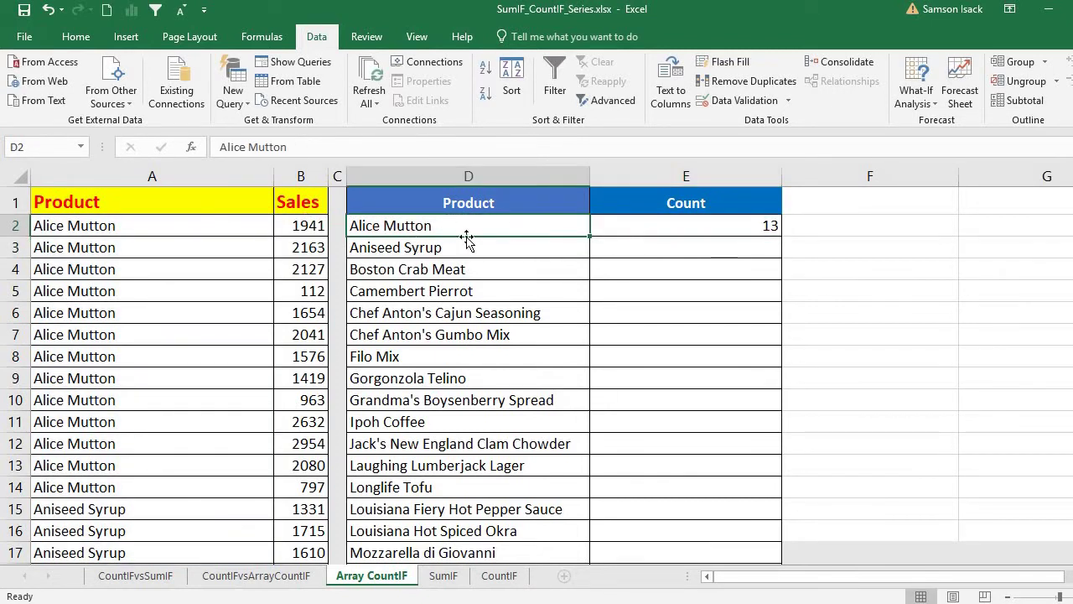
{"action": "left_click_drag", "start_coordinate": [180, 227], "coordinate": [166, 480]}
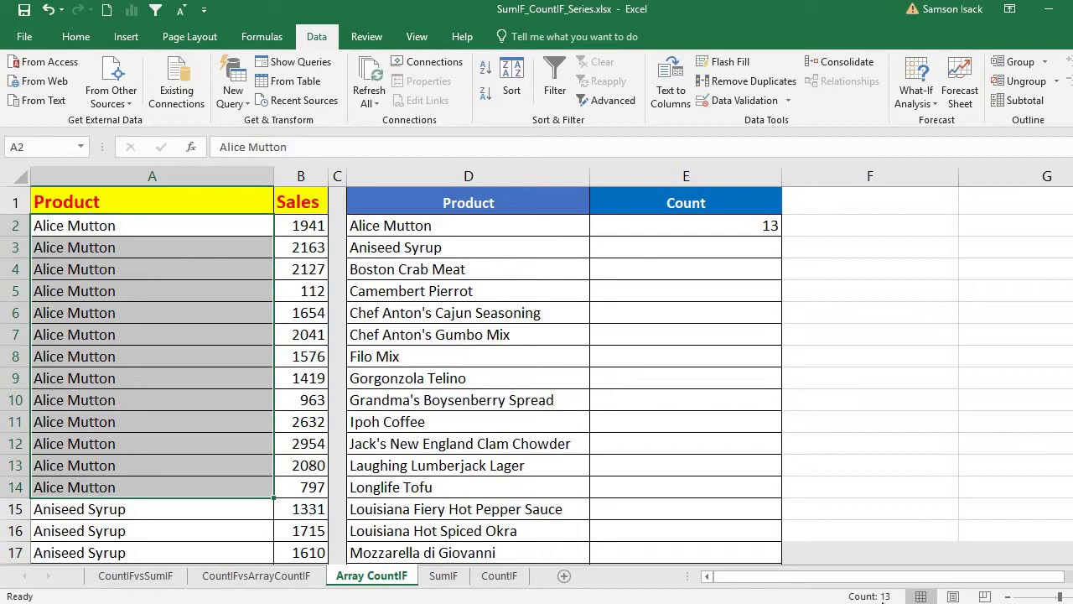
- Change the criteria argument of the COUNTIF formula in E2 to the whole product list D2:D26
{"action": "left_click", "coordinate": [651, 223]}
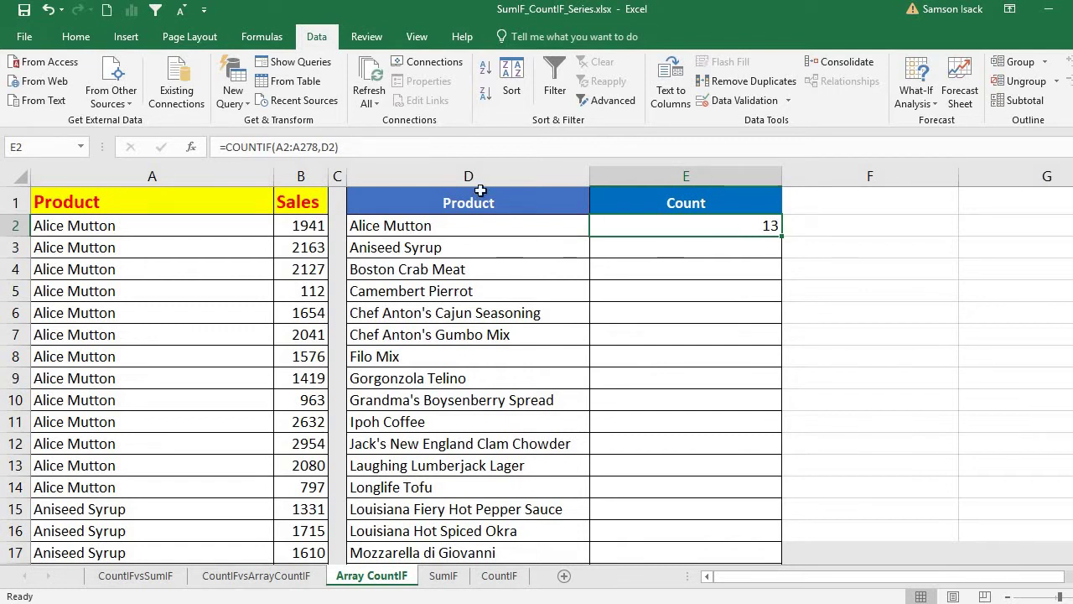
{"action": "left_click", "coordinate": [312, 145]}
{"action": "left_click_drag", "start_coordinate": [286, 147], "coordinate": [321, 147]}
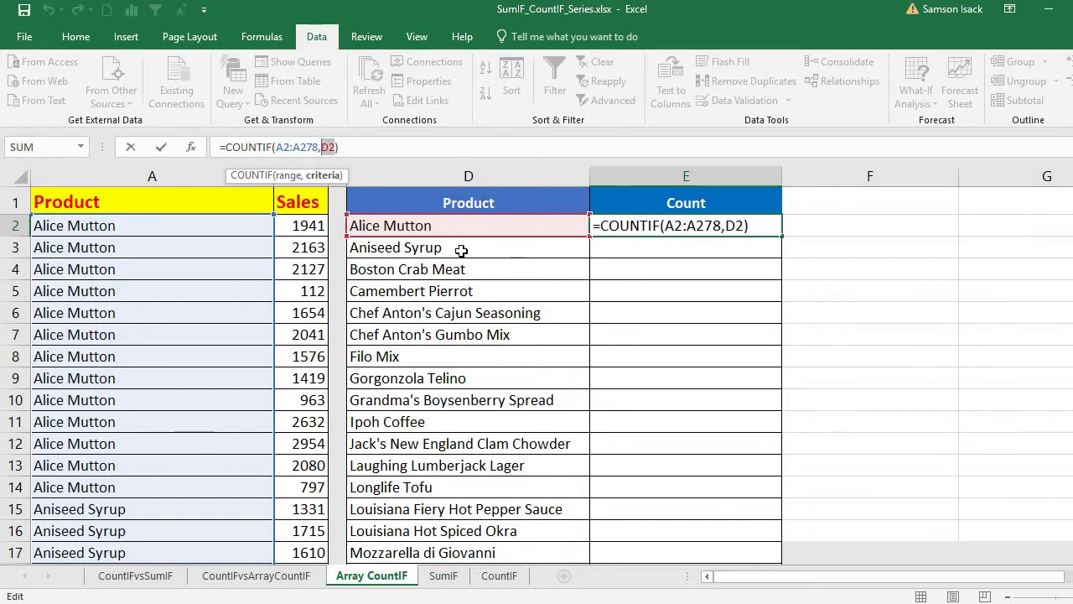
{"action": "left_click_drag", "start_coordinate": [477, 222], "coordinate": [480, 516]}
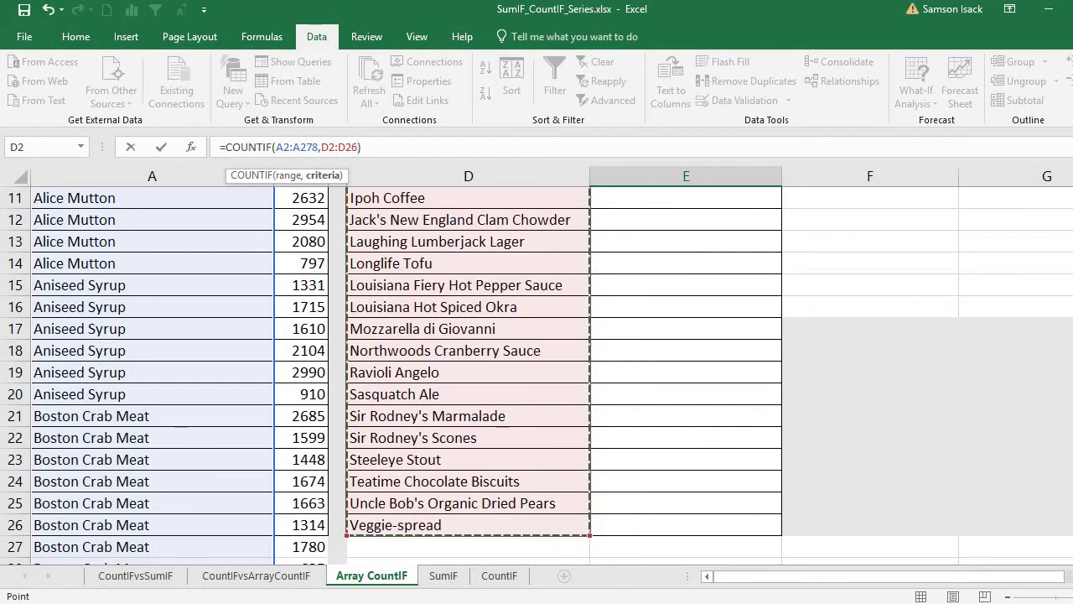
{"action": "scroll", "coordinate": [927, 199], "scroll_direction": "up", "scroll_amount": 4}
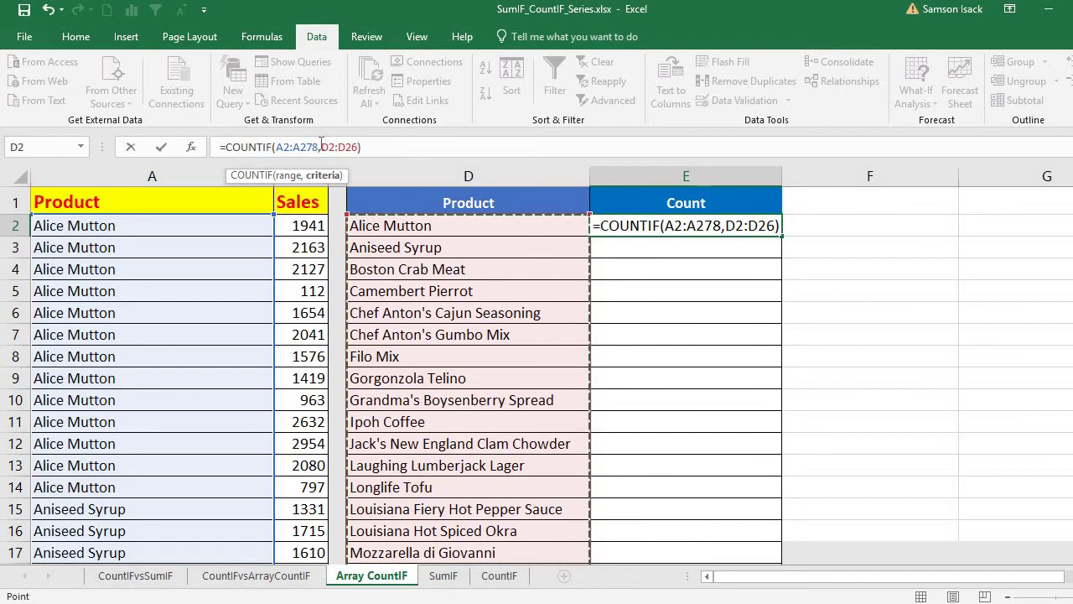
- Clear the COUNTIF formula from E2, leaving the Count column blank
{"action": "left_click_drag", "start_coordinate": [362, 147], "coordinate": [198, 148]}
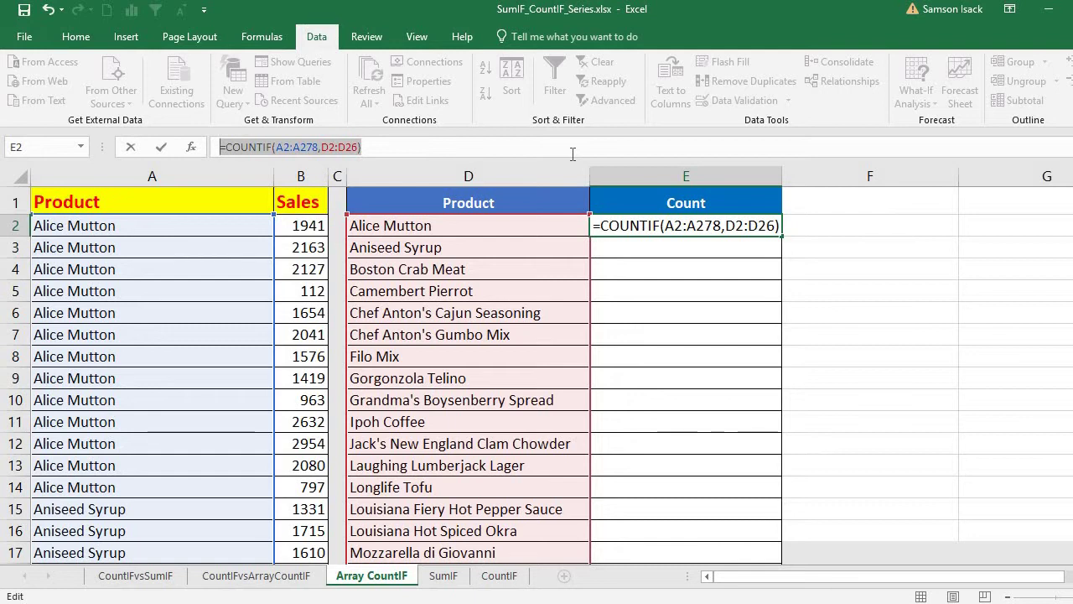
{"action": "key", "text": "Delete"}
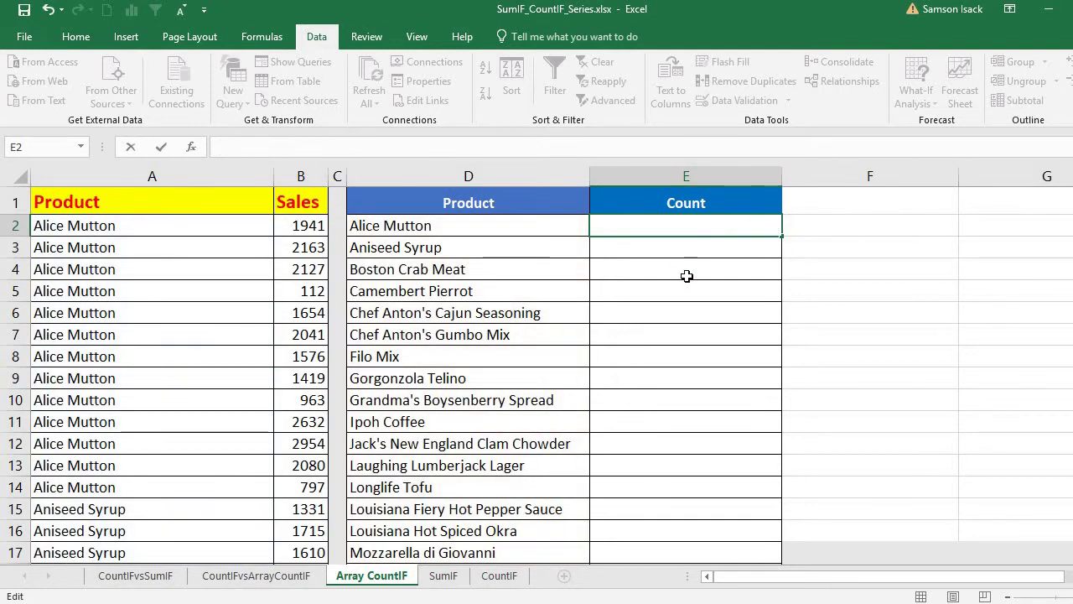
{"action": "left_click", "coordinate": [671, 328]}
- Enter =COUNTIF(A2:A278,D2:D26) as a single array formula across the Count cells E2:E26
{"action": "left_click", "coordinate": [654, 234]}
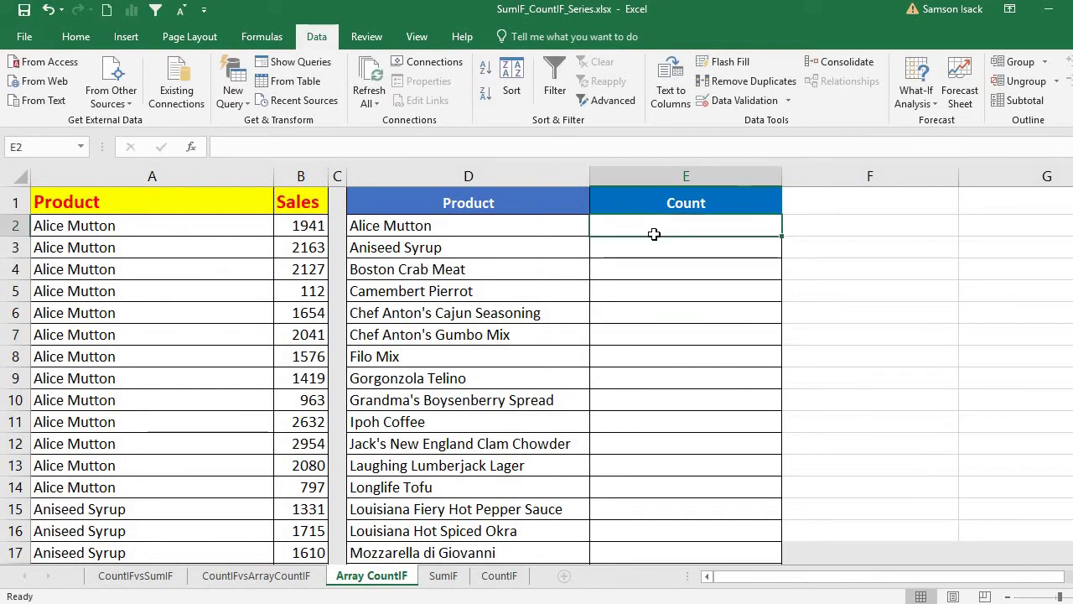
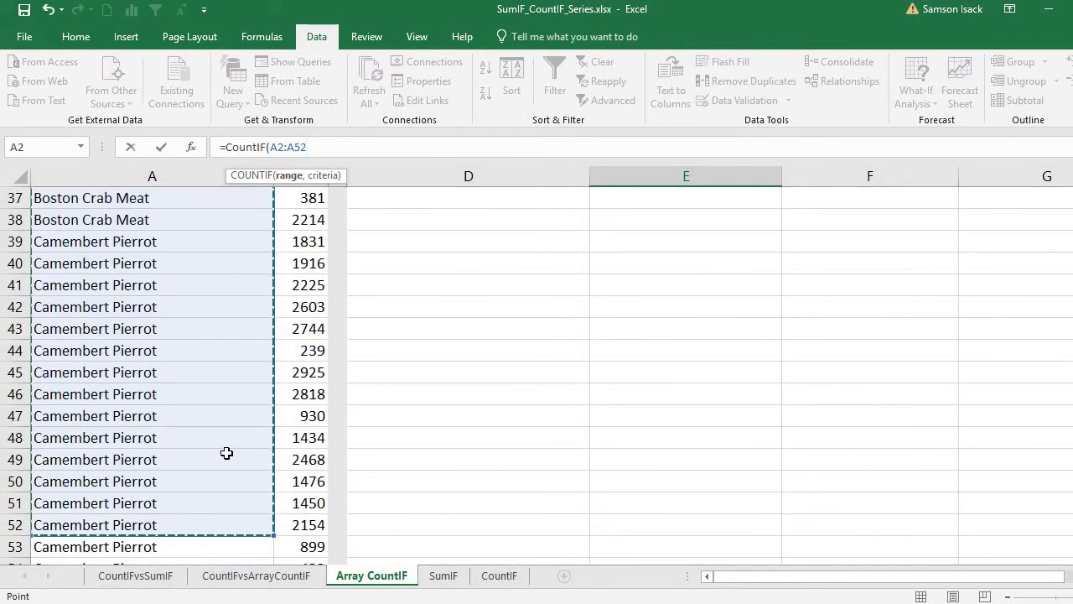
{"action": "scroll", "coordinate": [226, 450], "scroll_direction": "down", "scroll_amount": 20}
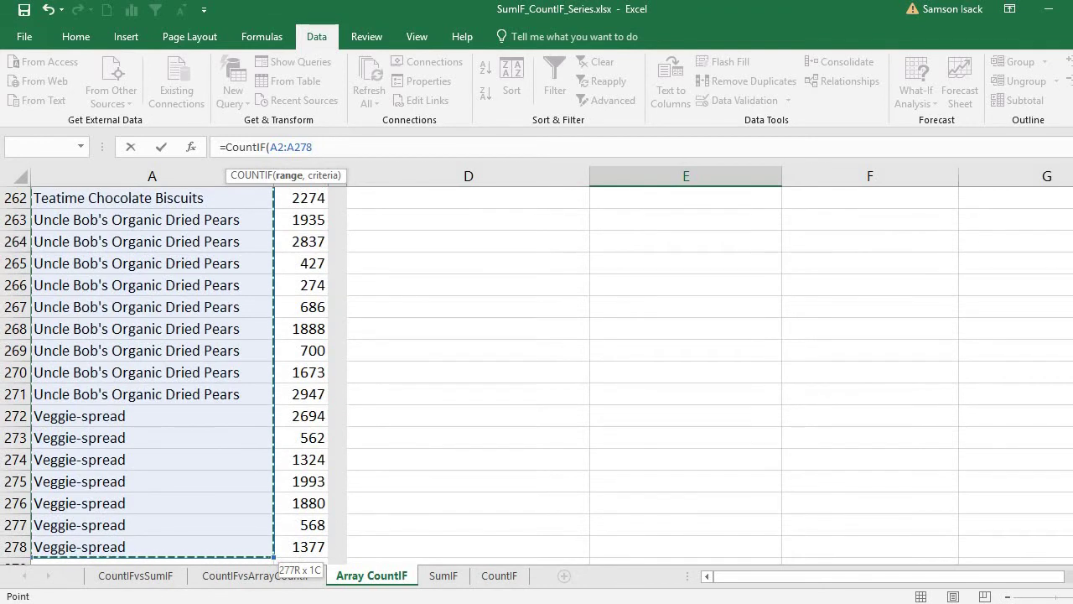
{"action": "scroll", "coordinate": [537, 376], "scroll_direction": "up", "scroll_amount": 20}
{"action": "scroll", "coordinate": [536, 376], "scroll_direction": "up", "scroll_amount": 7}
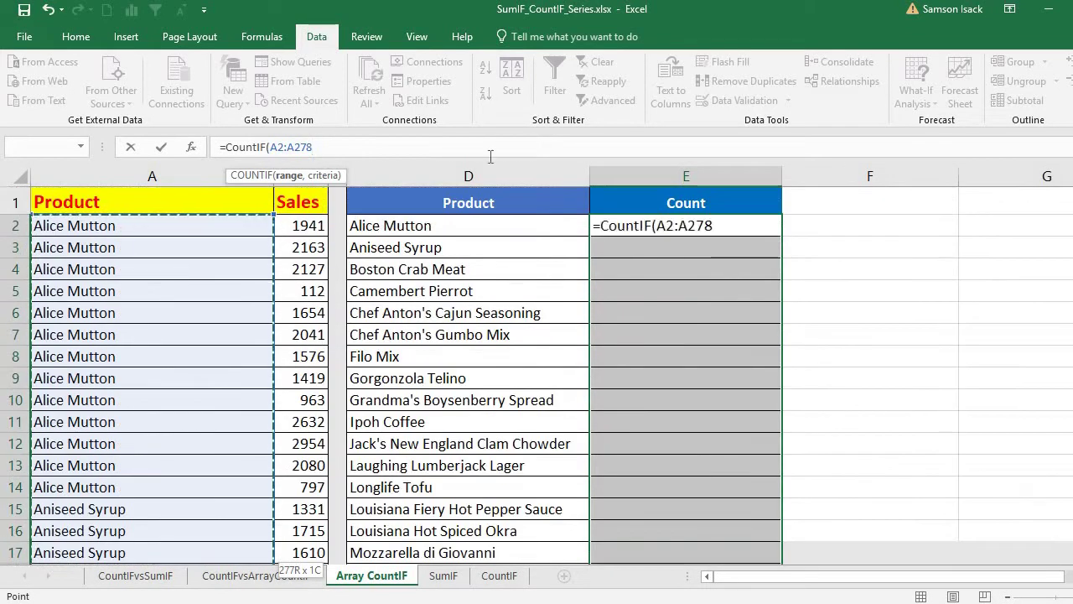
{"action": "left_click", "coordinate": [340, 147]}
{"action": "type", "text": ","}
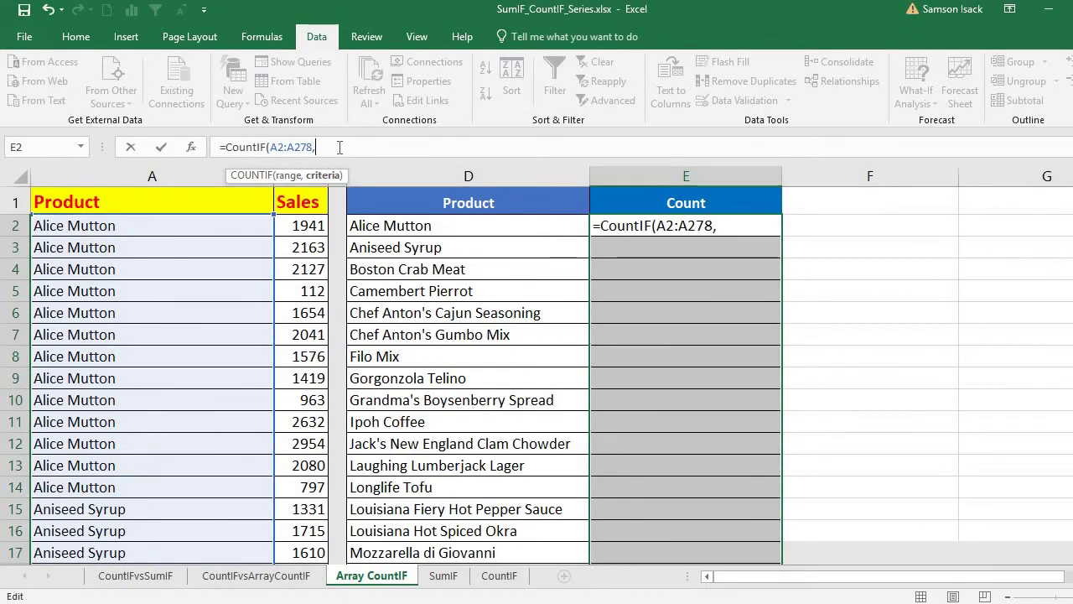
{"action": "left_click_drag", "start_coordinate": [435, 226], "coordinate": [436, 488]}
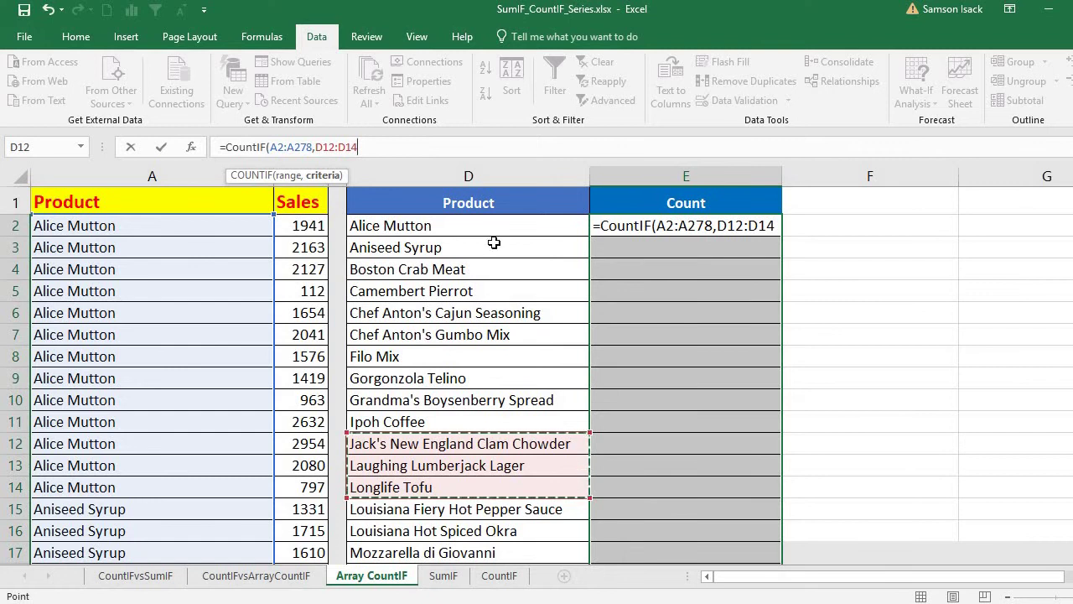
{"action": "left_click_drag", "start_coordinate": [491, 236], "coordinate": [488, 516]}
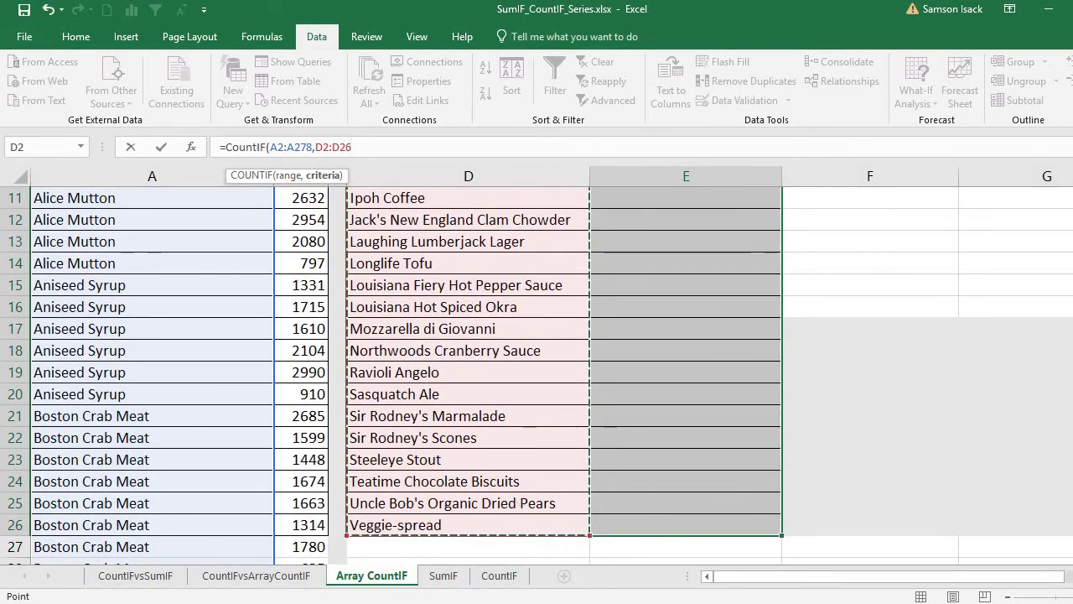
{"action": "scroll", "coordinate": [587, 377], "scroll_direction": "up", "scroll_amount": 3}
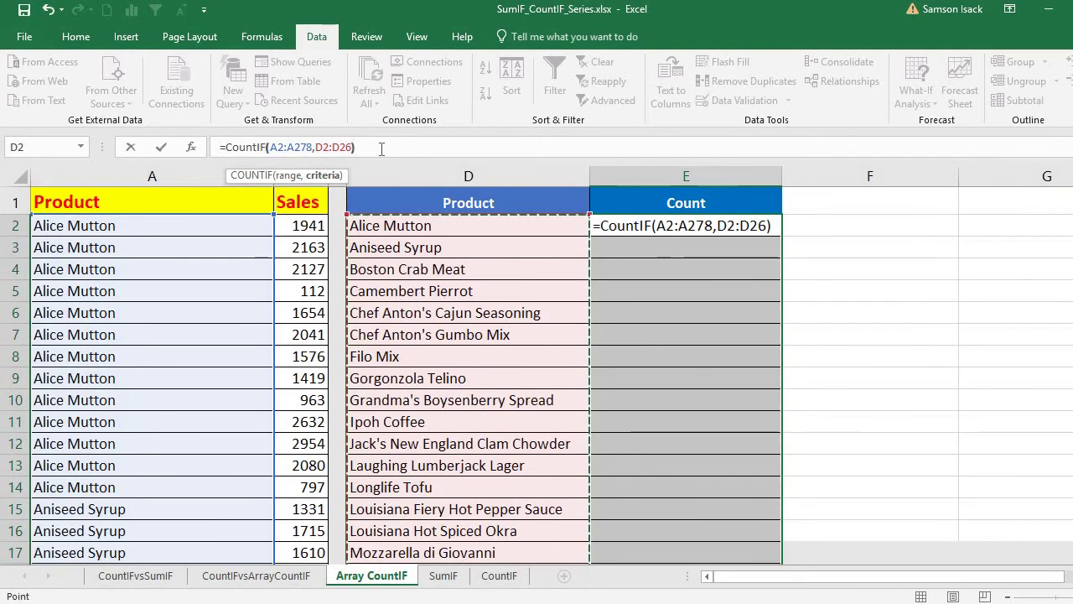
{"action": "type", "text": ")"}
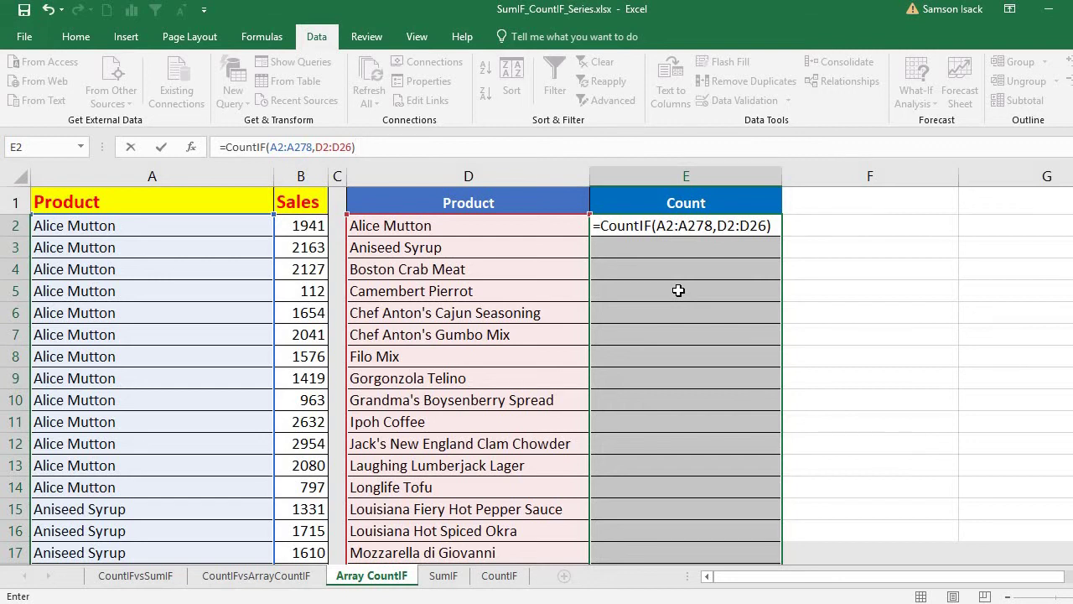
{"action": "key", "text": "ctrl+shift+Return"}
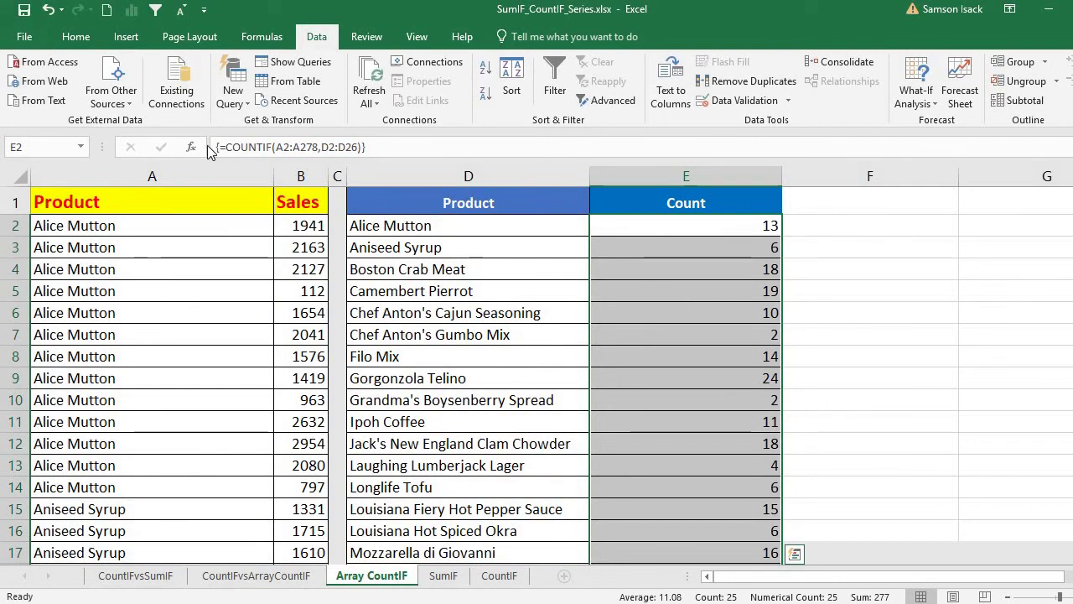
- Inspect the ranges used by the array formula in E2:E26 and recommit it as an array formula
{"action": "key", "text": "F2"}
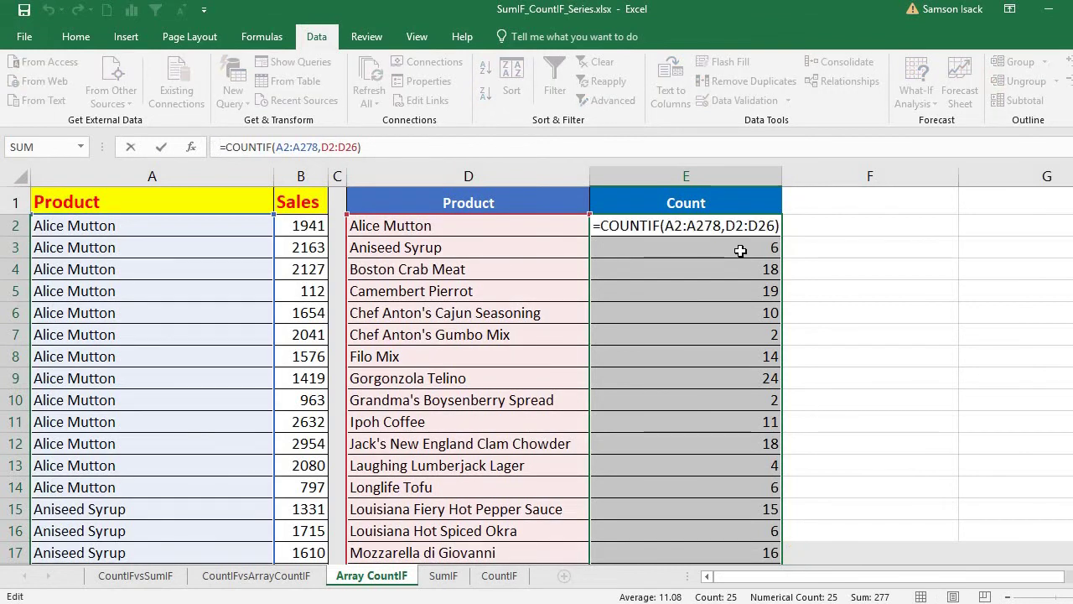
{"action": "key", "text": "ctrl+shift+Return"}
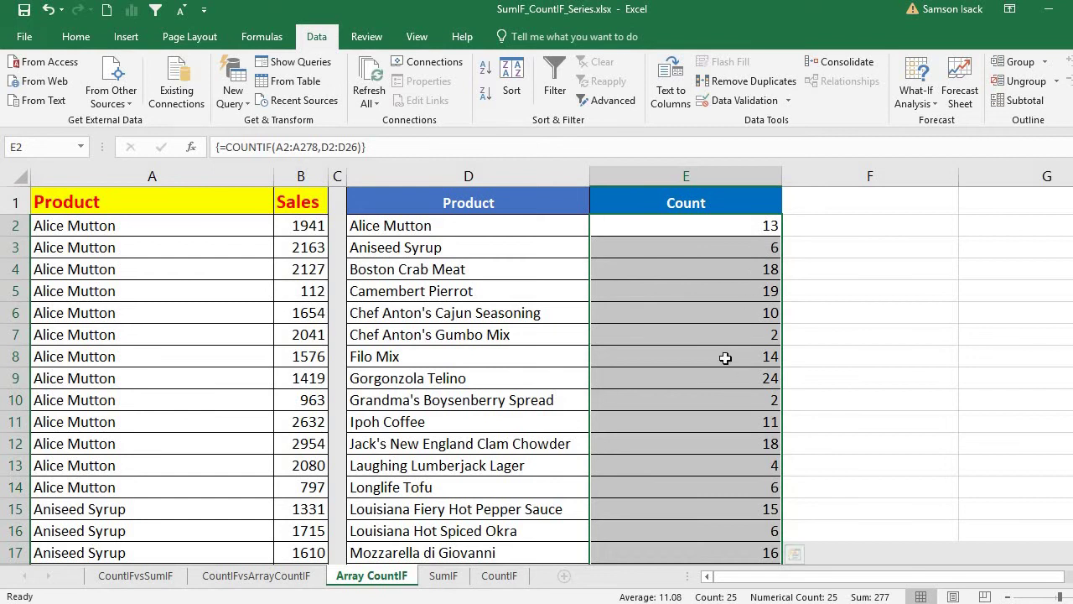
{"action": "left_click", "coordinate": [724, 357]}
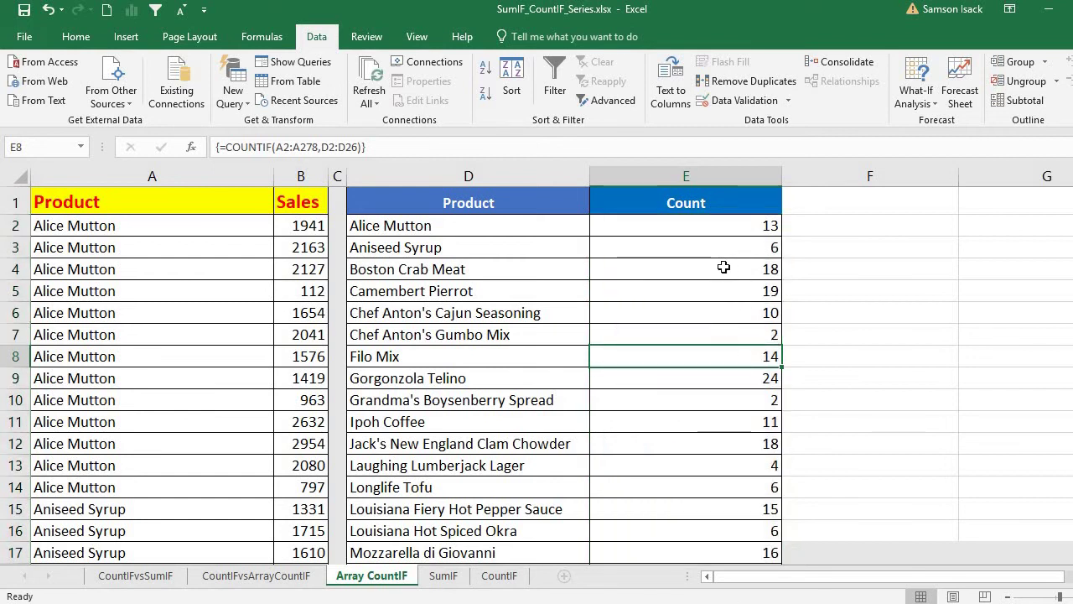
- Check the Aniseed Syrup count in E3 against the number of its entries in A15:A20, then return to E2
{"action": "left_click", "coordinate": [532, 245]}
{"action": "left_click", "coordinate": [764, 247]}
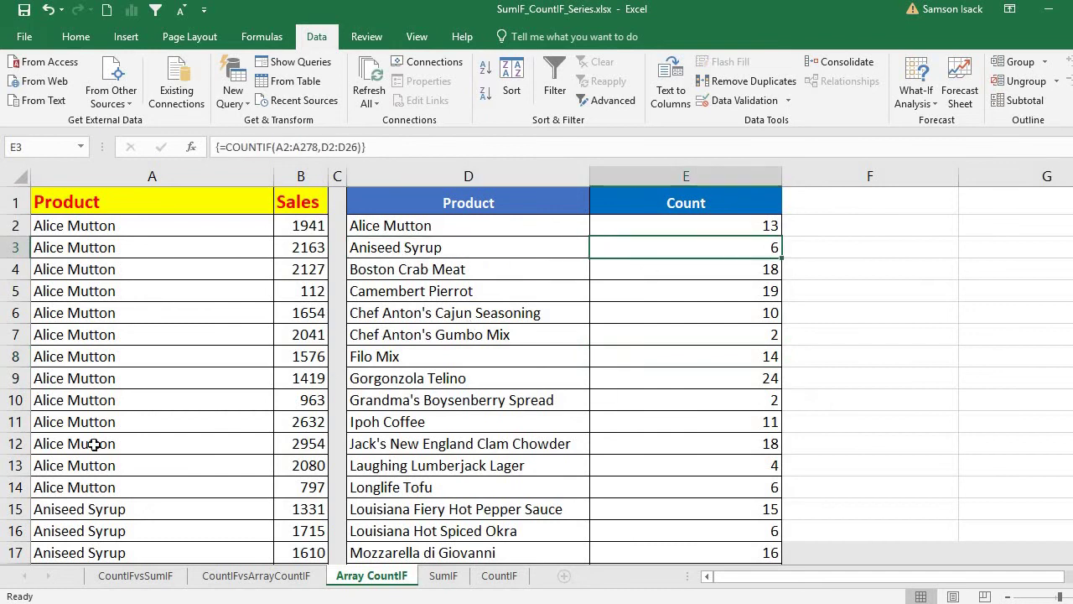
{"action": "left_click", "coordinate": [102, 508]}
{"action": "scroll", "coordinate": [198, 490], "scroll_direction": "down", "scroll_amount": 1}
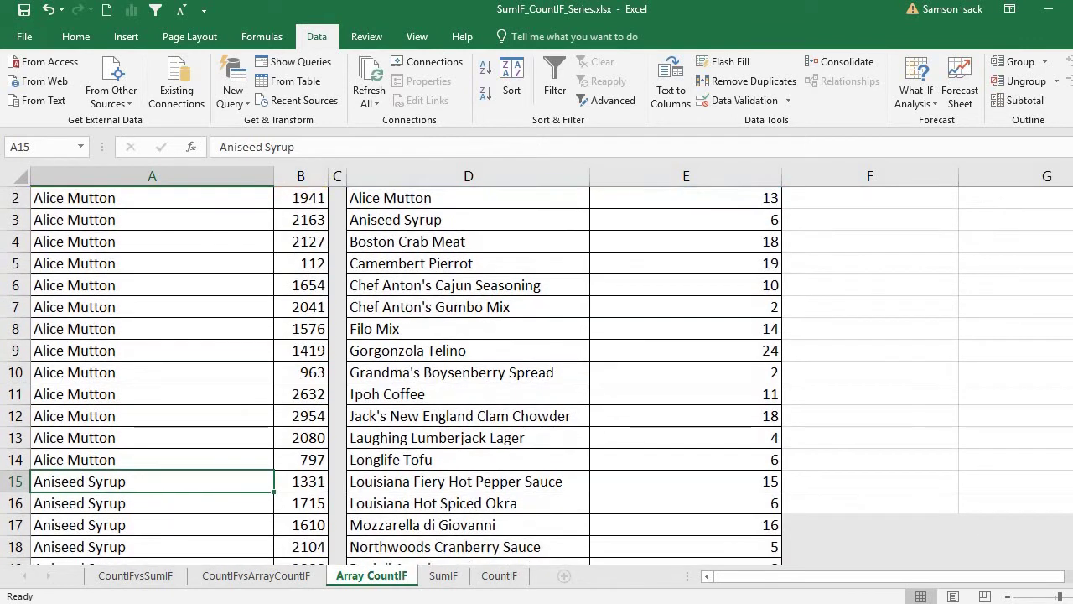
{"action": "left_click_drag", "start_coordinate": [200, 485], "coordinate": [222, 505]}
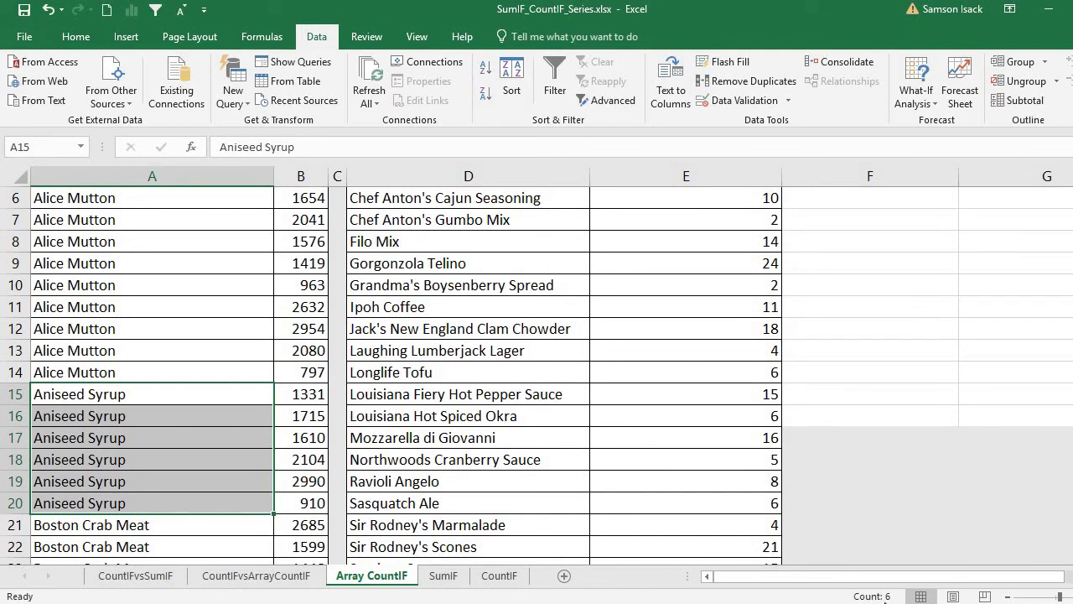
{"action": "scroll", "coordinate": [822, 210], "scroll_direction": "up", "scroll_amount": 2}
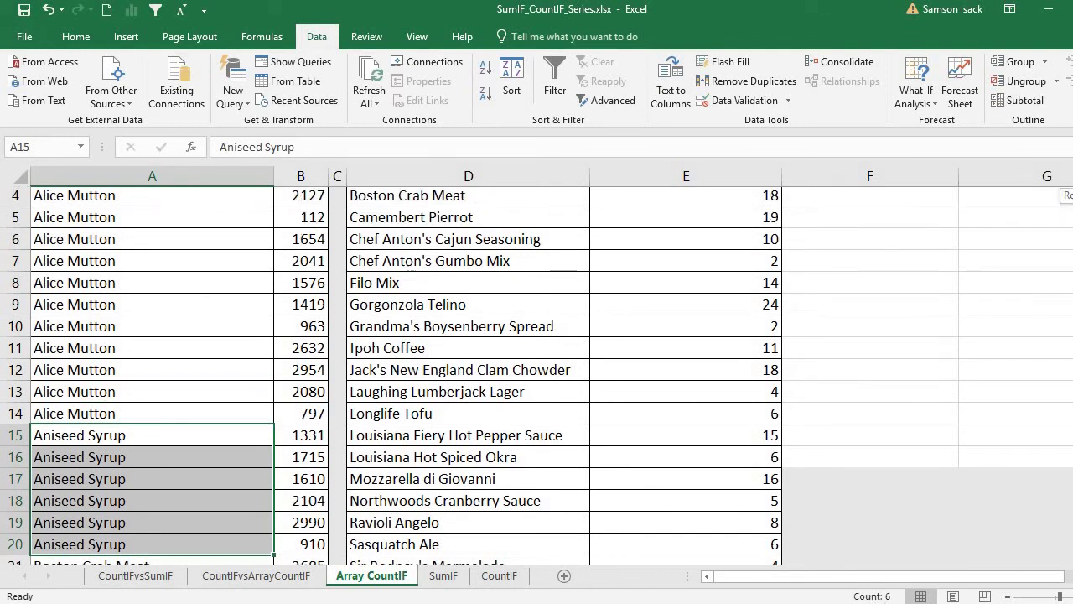
{"action": "scroll", "coordinate": [743, 209], "scroll_direction": "up", "scroll_amount": 1}
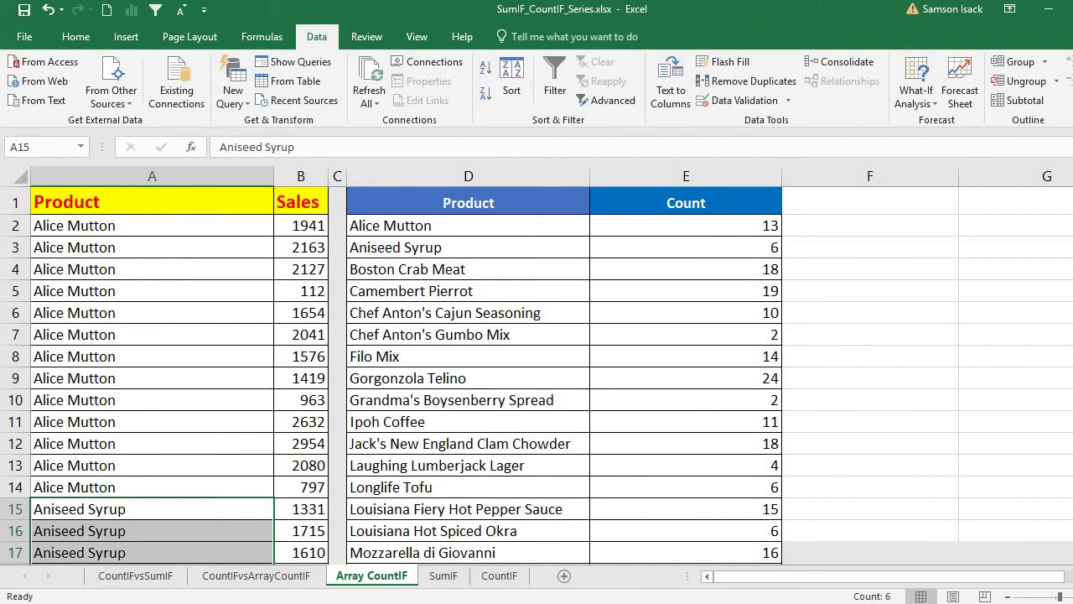
{"action": "left_click", "coordinate": [750, 228]}
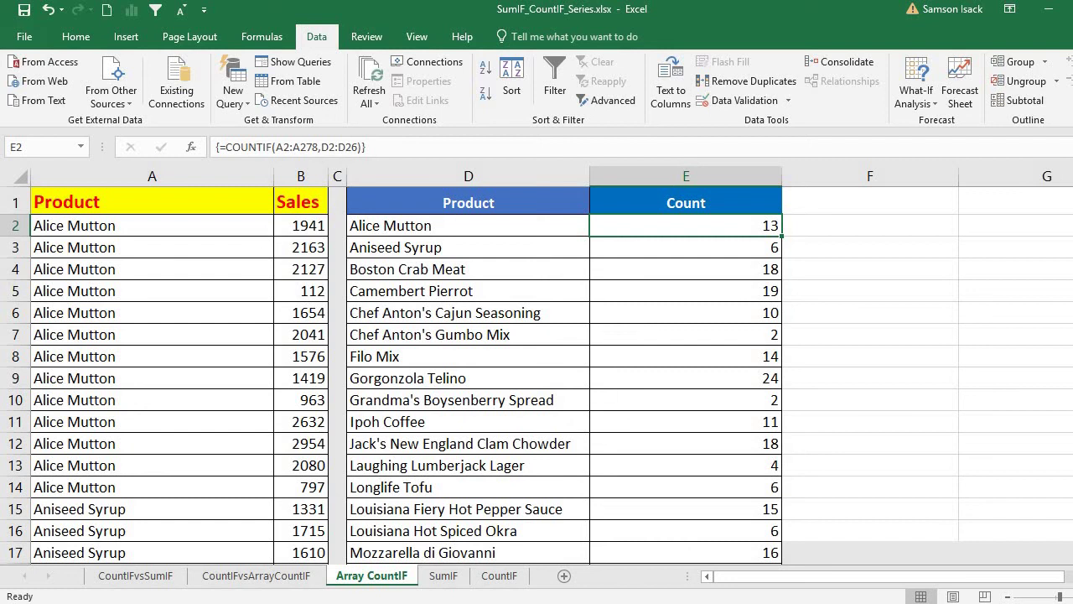
- Enter =SUM(E2:E26) in E27, directly below the last product count, to total the Count column
{"action": "scroll", "coordinate": [710, 375], "scroll_direction": "down", "scroll_amount": 12}
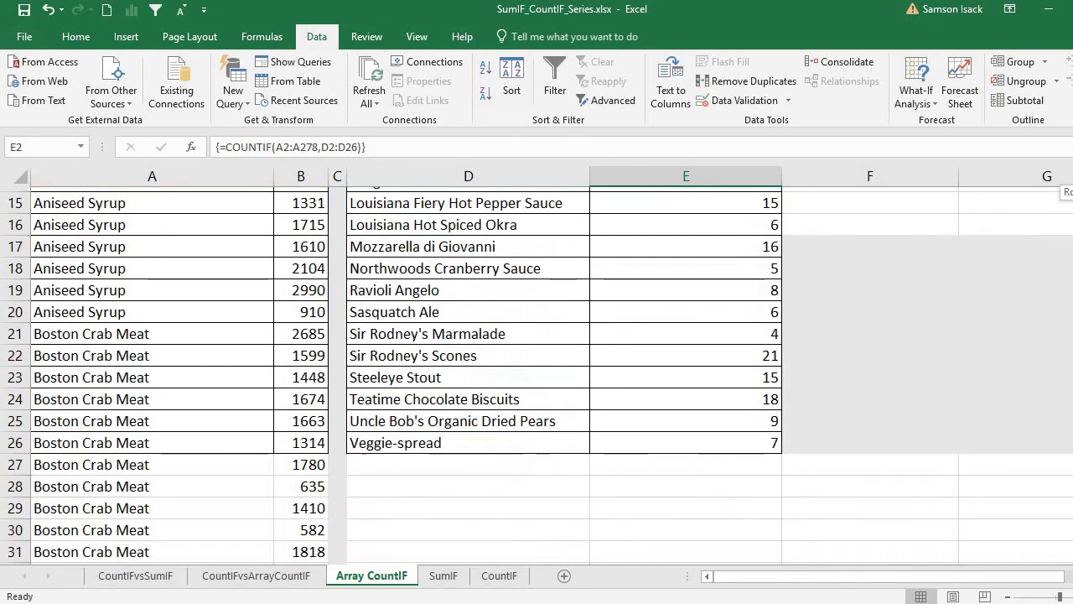
{"action": "scroll", "coordinate": [710, 376], "scroll_direction": "up", "scroll_amount": 4}
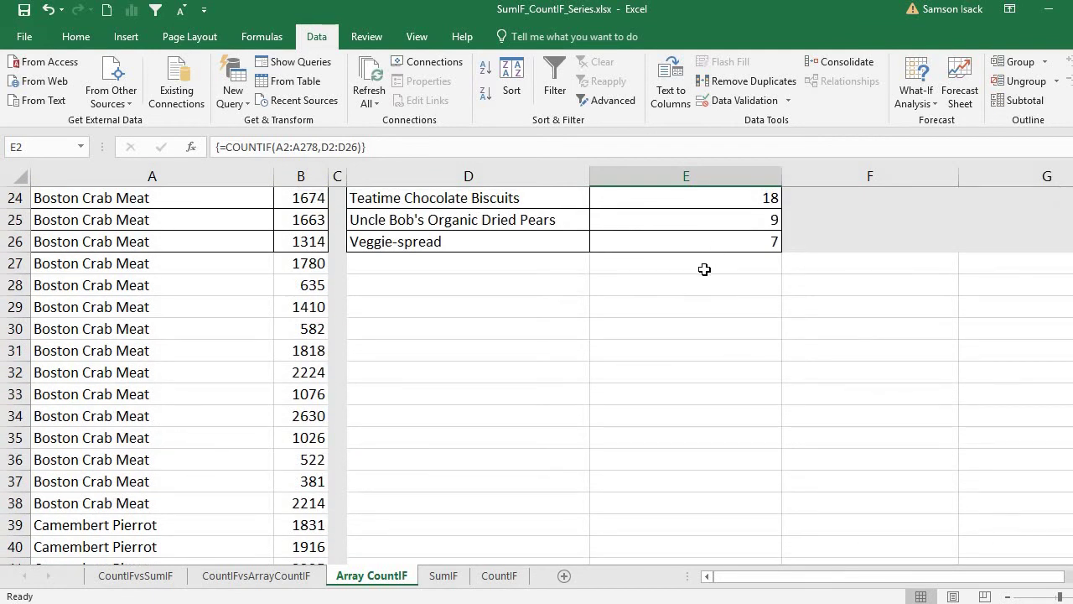
{"action": "left_click", "coordinate": [705, 265]}
{"action": "scroll", "coordinate": [537, 375], "scroll_direction": "up", "scroll_amount": 1}
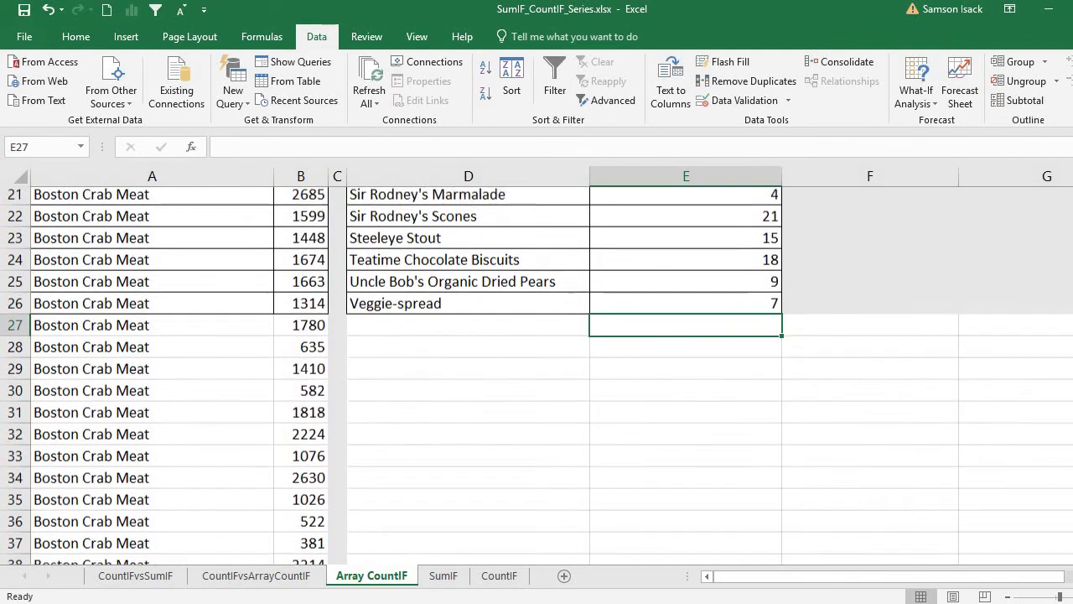
{"action": "type", "text": "=SUM"}
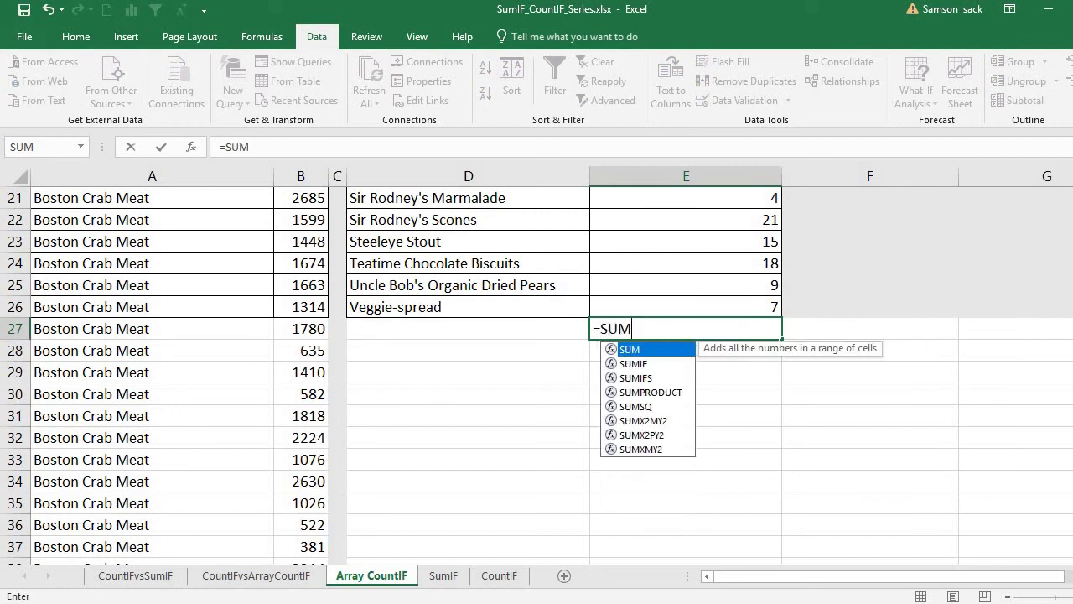
{"action": "type", "text": "("}
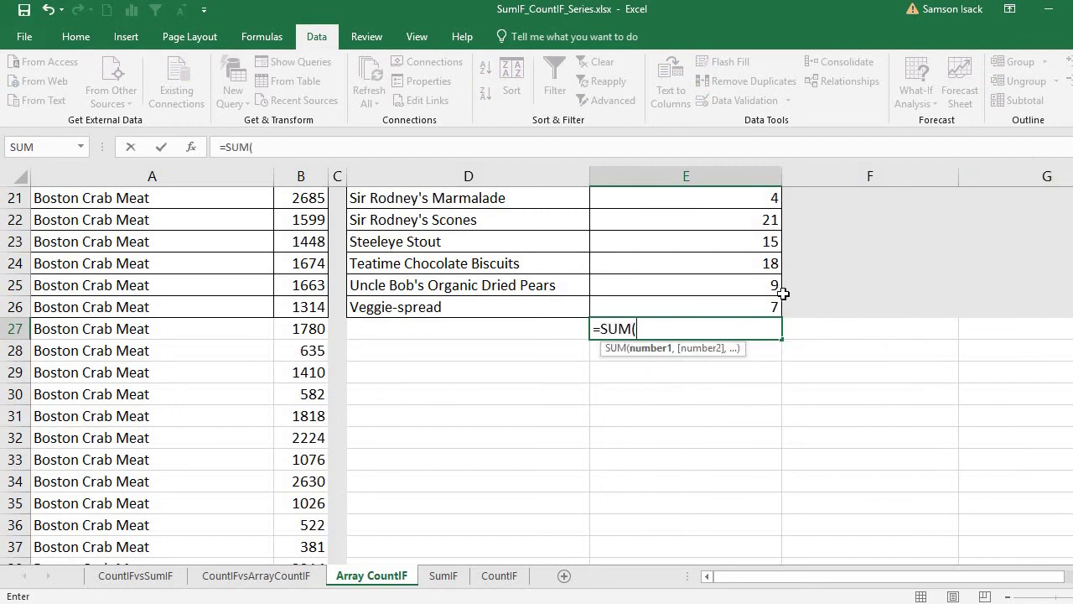
{"action": "left_click_drag", "start_coordinate": [741, 302], "coordinate": [697, 115]}
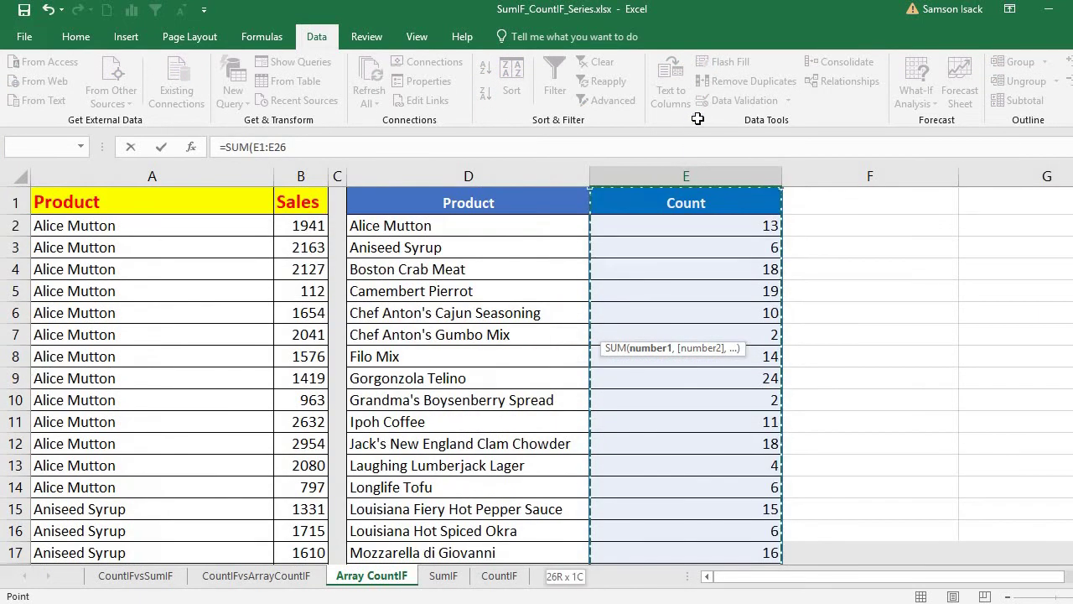
{"action": "left_click_drag", "start_coordinate": [692, 228], "coordinate": [692, 226]}
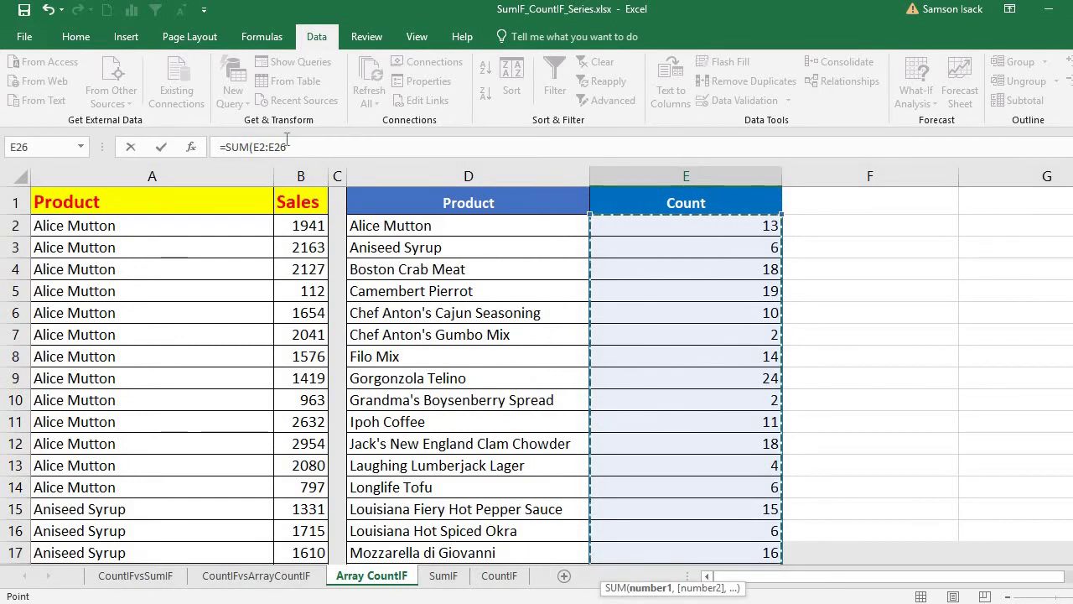
{"action": "left_click", "coordinate": [365, 153]}
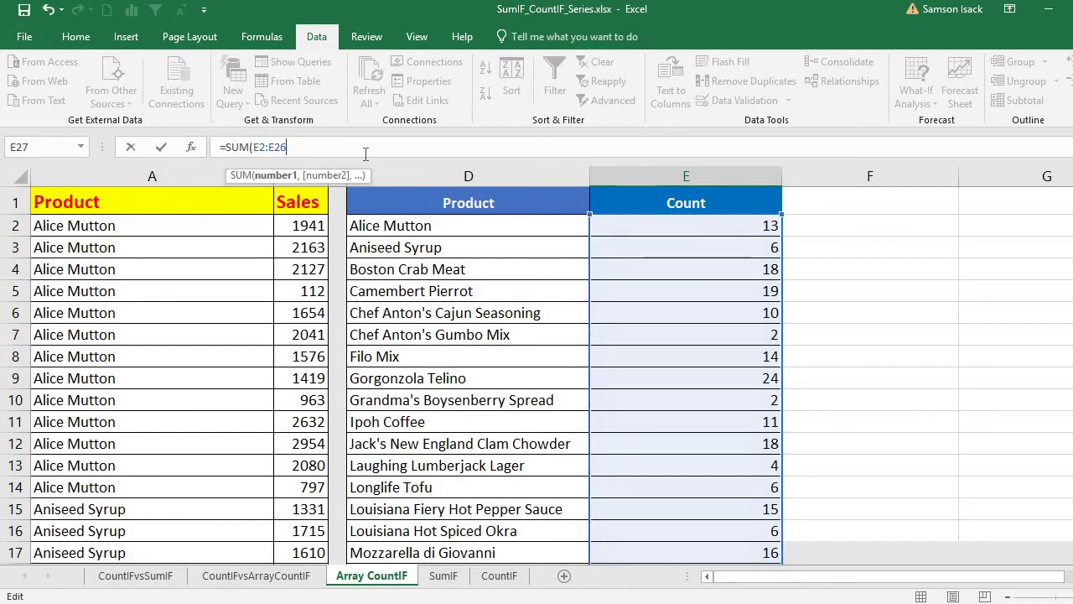
{"action": "type", "text": ")"}
{"action": "key", "text": "Return"}
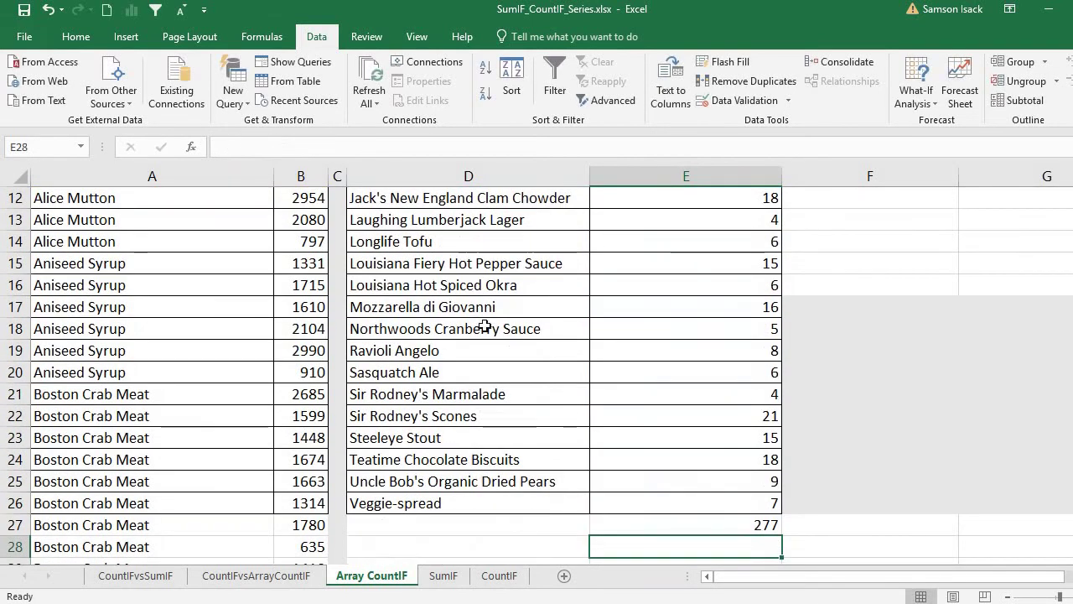
- Apply the blue fill colour to the total cell E27
{"action": "left_click", "coordinate": [730, 527]}
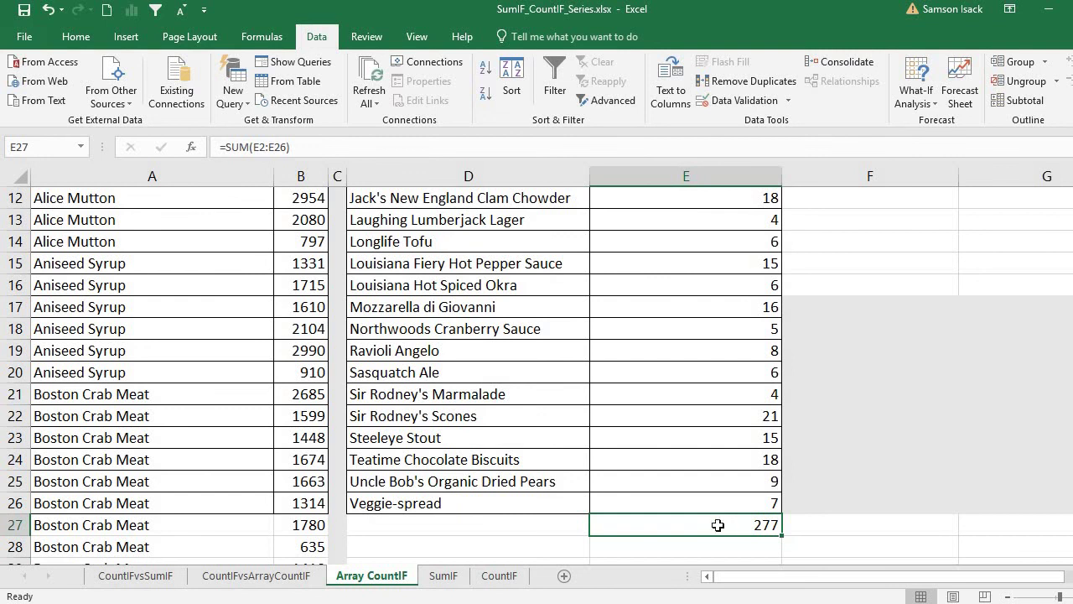
{"action": "left_click", "coordinate": [74, 36]}
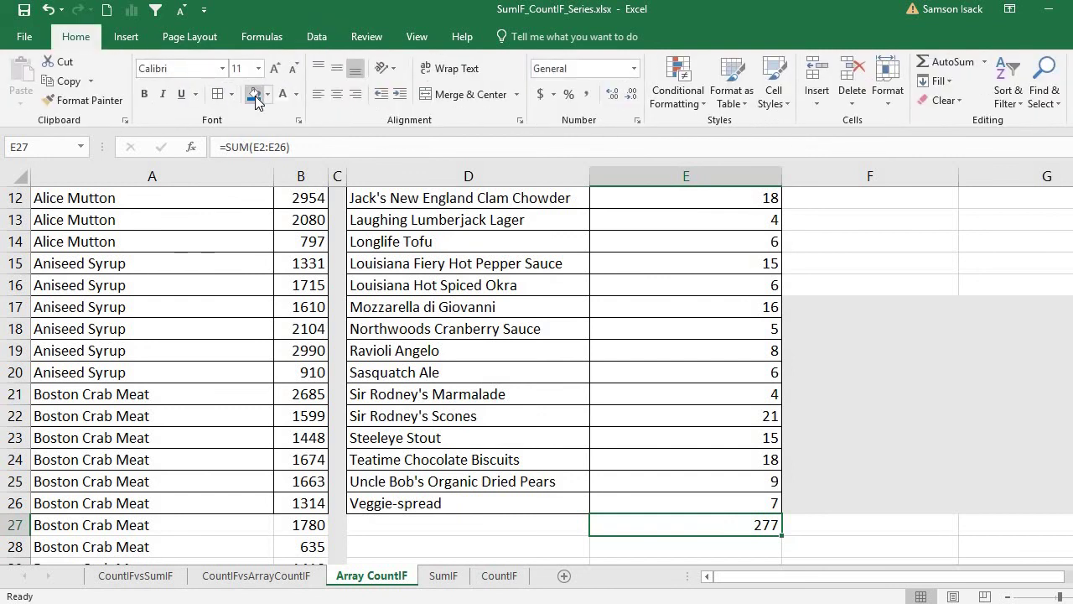
{"action": "left_click", "coordinate": [254, 95]}
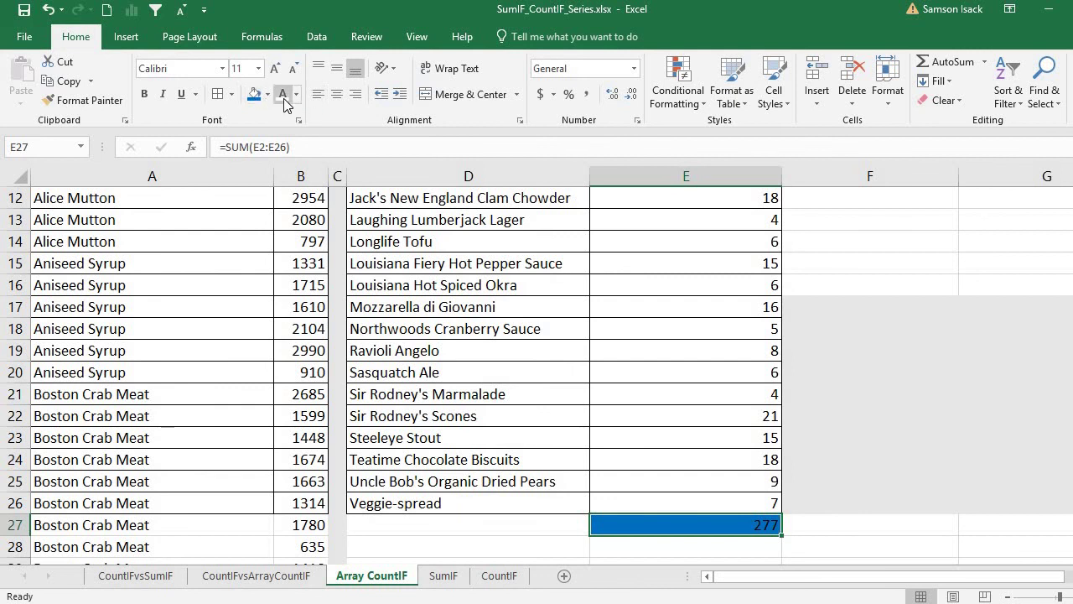
{"action": "scroll", "coordinate": [536, 376], "scroll_direction": "up", "scroll_amount": 4}
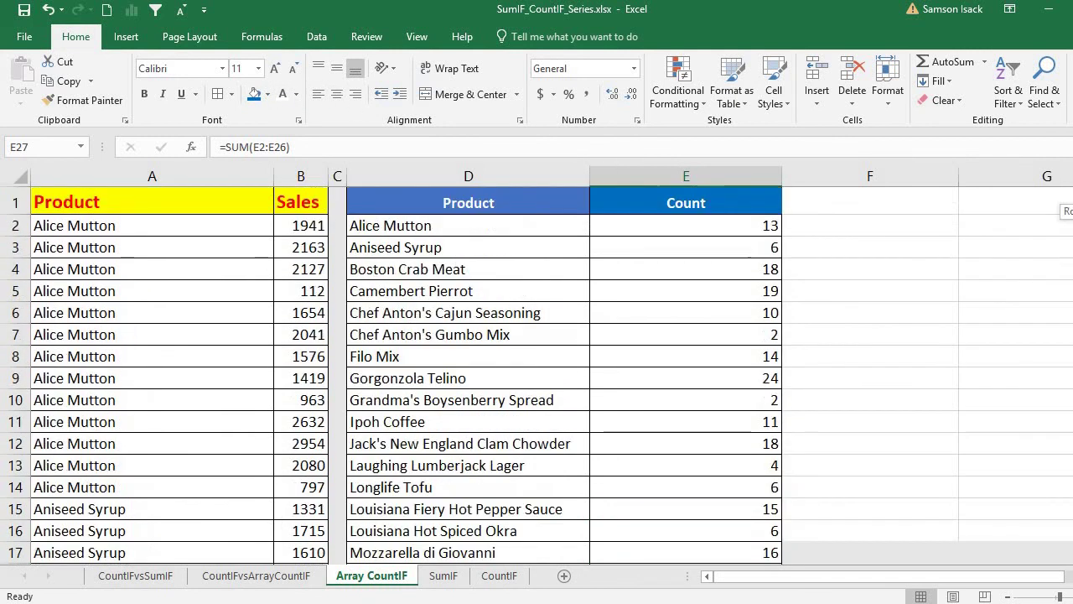